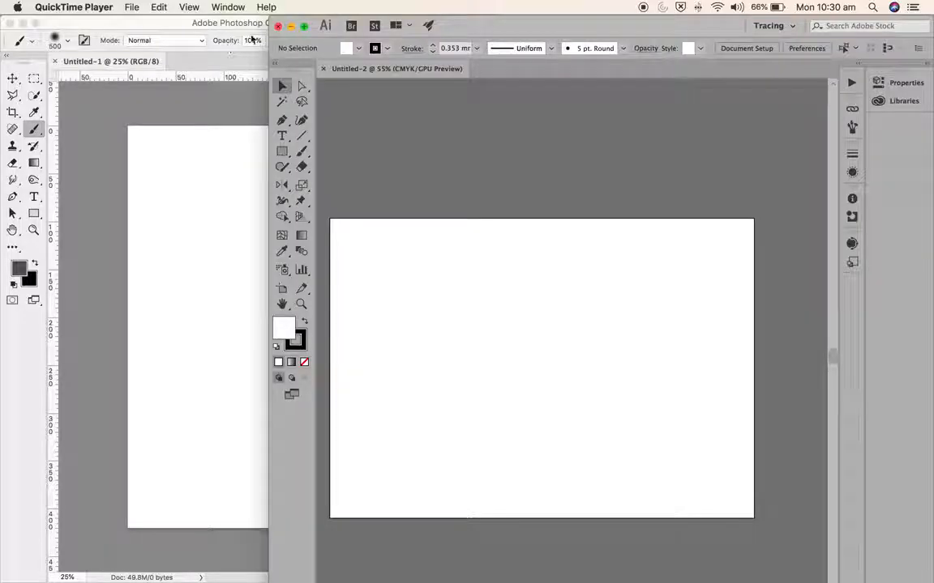
# Switch to Illustrator and enlarge its window to fill the screen, exposing the whole workspace around the blank artboard.
pyautogui.click(519, 29)
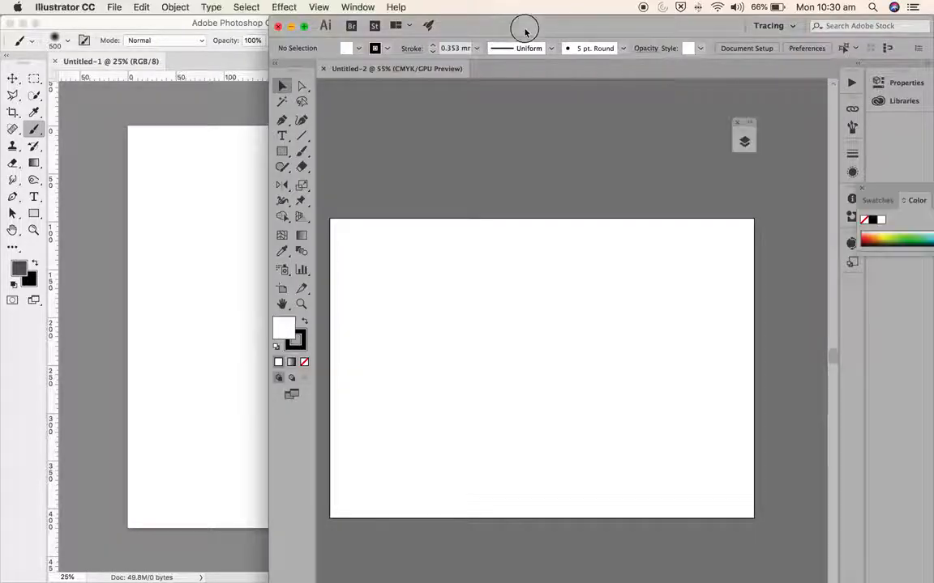
pyautogui.moveTo(551, 30); pyautogui.dragTo(376, 15)
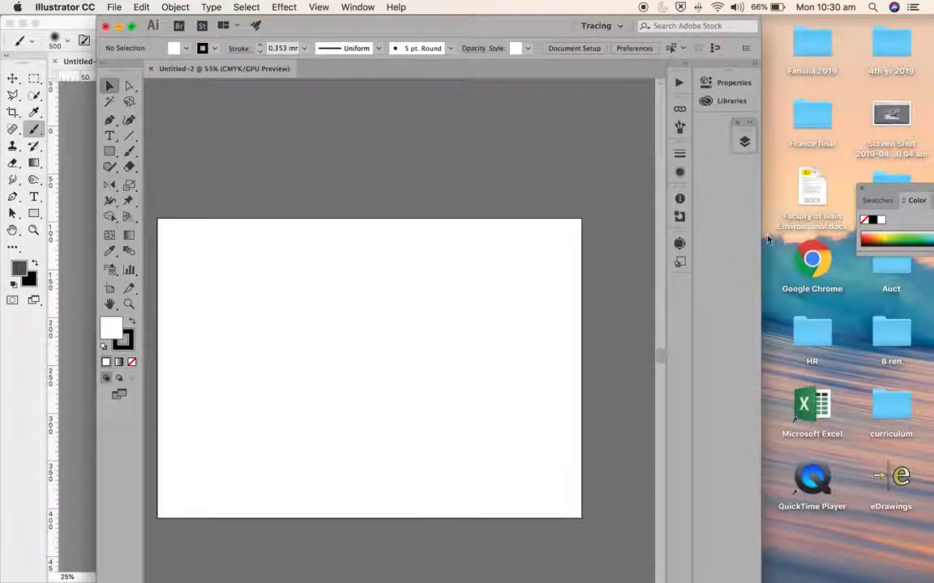
pyautogui.moveTo(760, 234); pyautogui.dragTo(906, 222)
pyautogui.moveTo(314, 363); pyautogui.dragTo(441, 357)
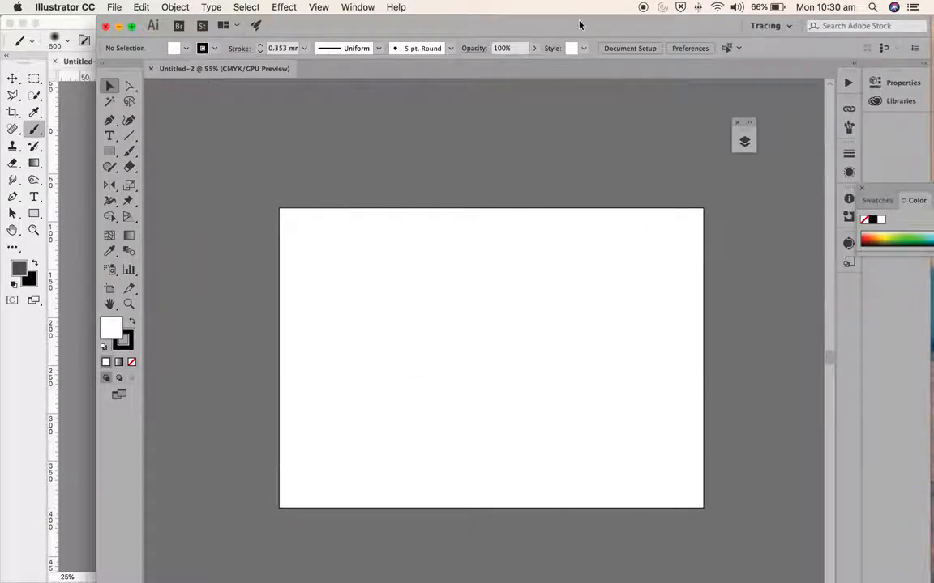
pyautogui.click(131, 28)
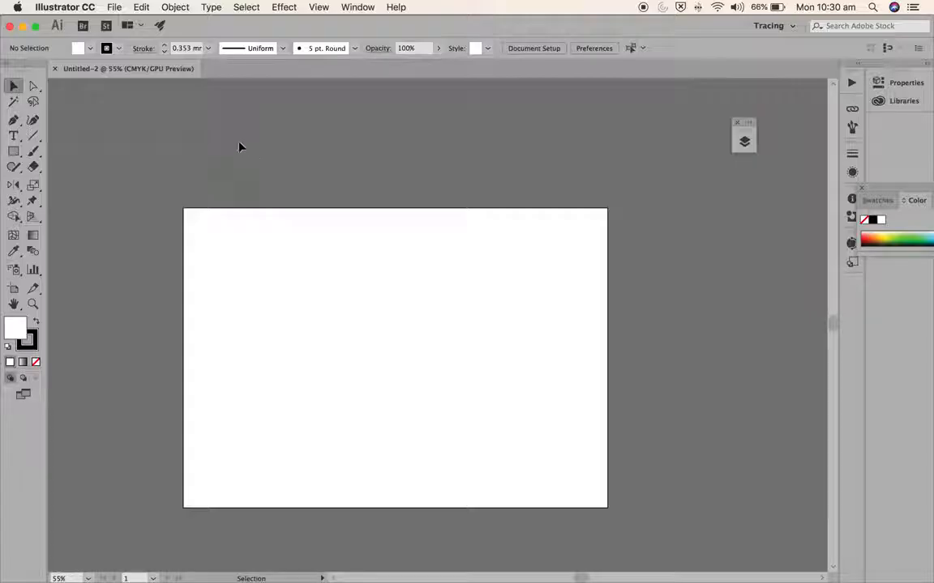
# Place the linked image people.jpg from the Desktop near the artboard's upper-left corner.
pyautogui.click(115, 7)
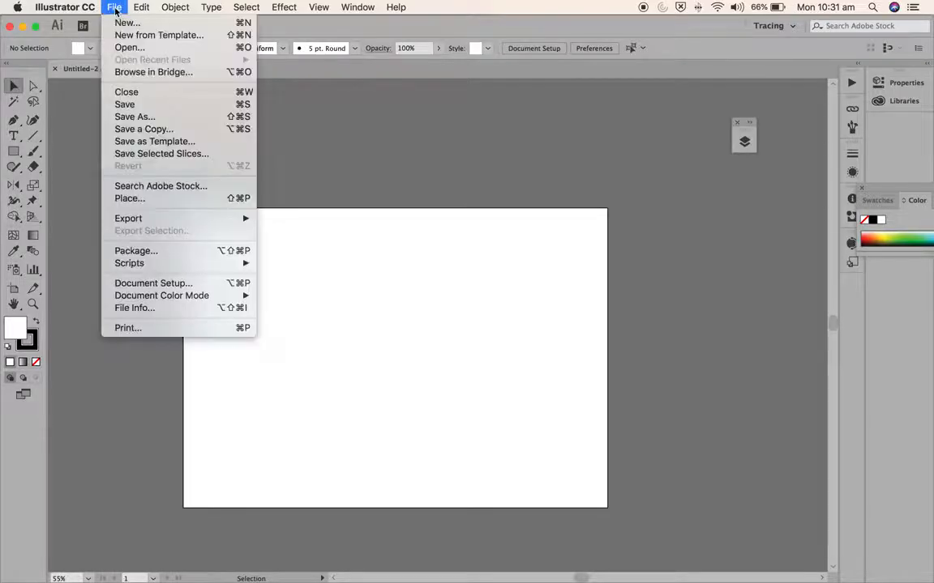
pyautogui.click(135, 200)
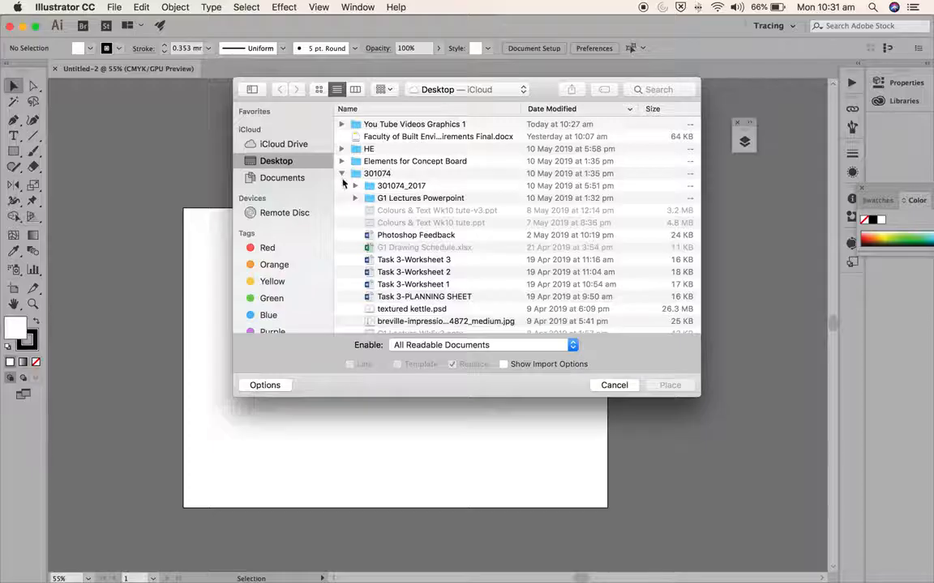
pyautogui.click(342, 175)
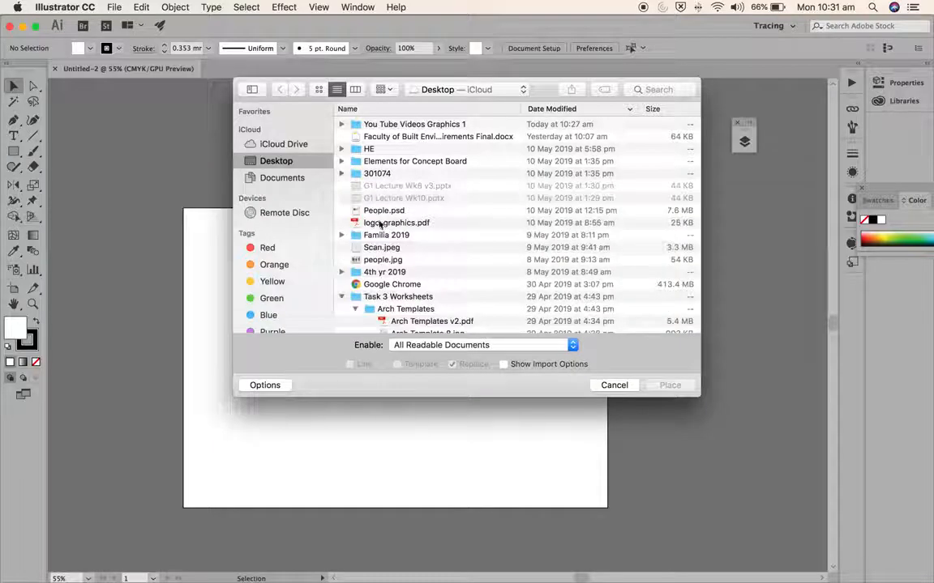
pyautogui.click(349, 258)
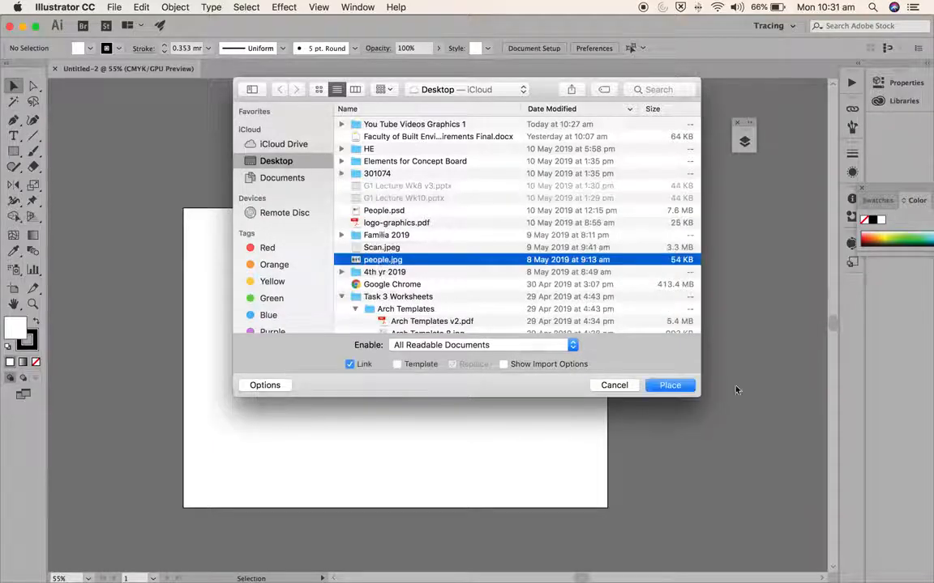
pyautogui.click(677, 388)
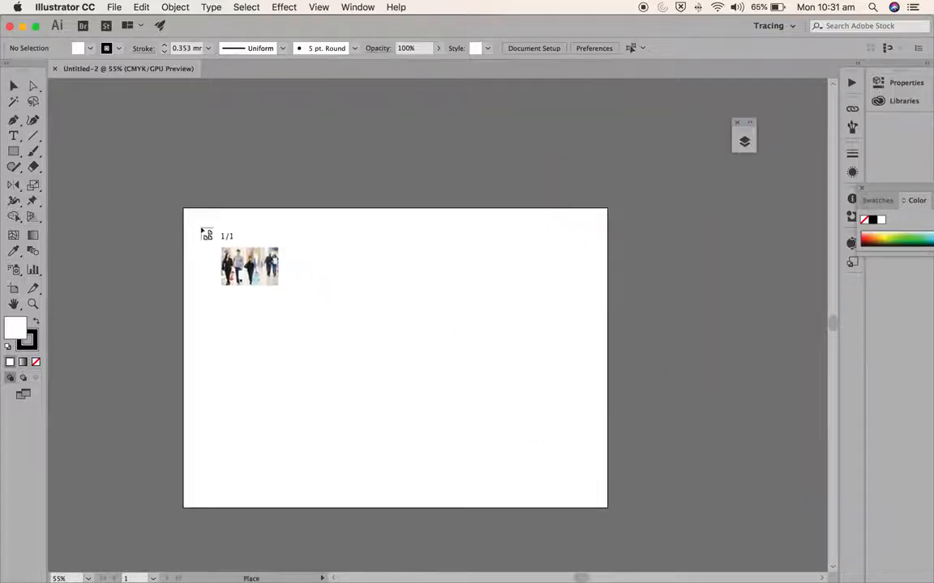
pyautogui.click(202, 231)
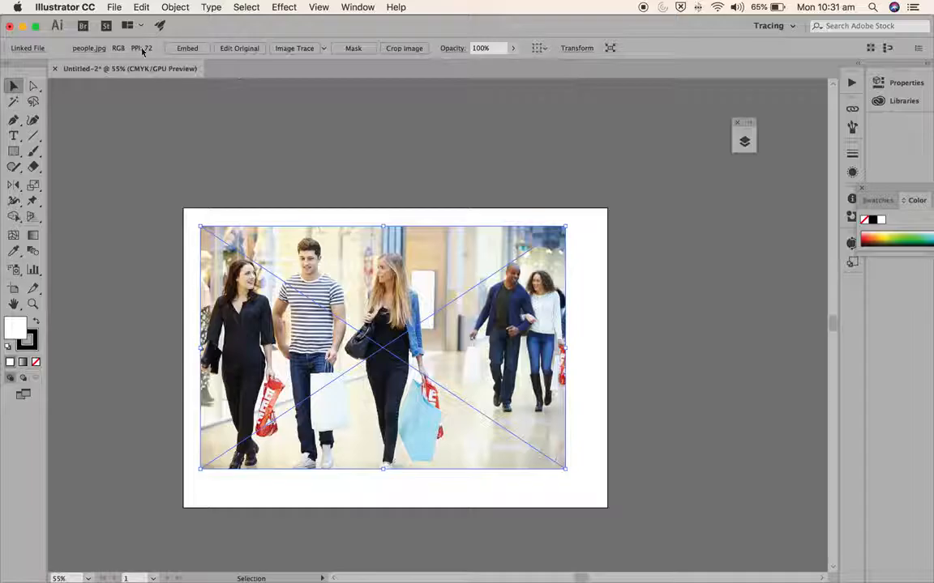
# Apply Image Trace to the placed photo and choose the Black and White Logo preset in the tracing options.
pyautogui.click(312, 51)
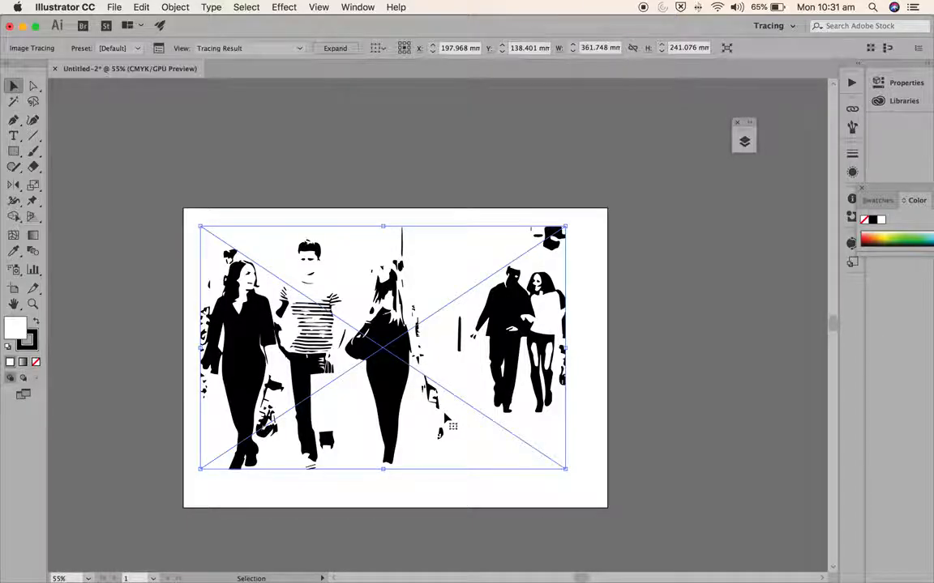
pyautogui.click(160, 50)
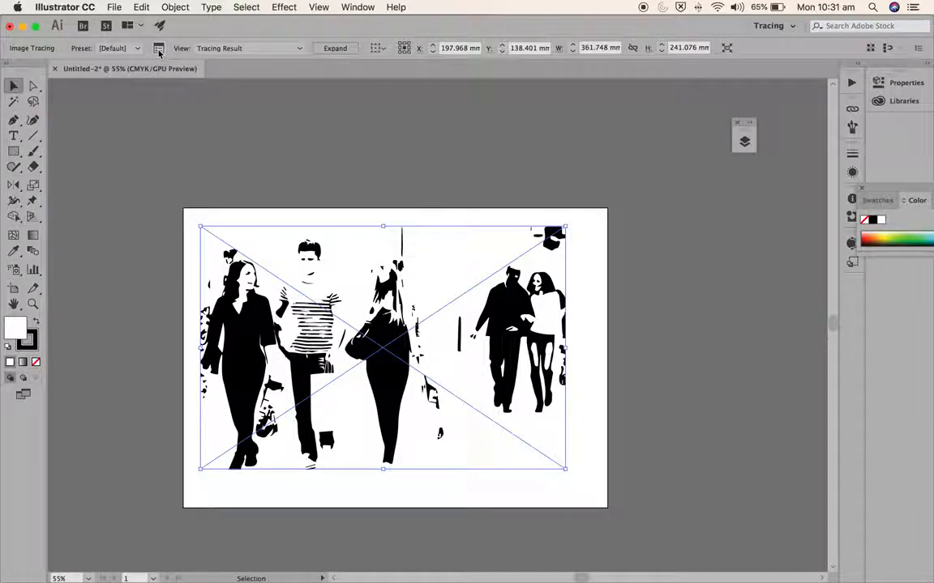
pyautogui.moveTo(704, 239); pyautogui.dragTo(621, 173)
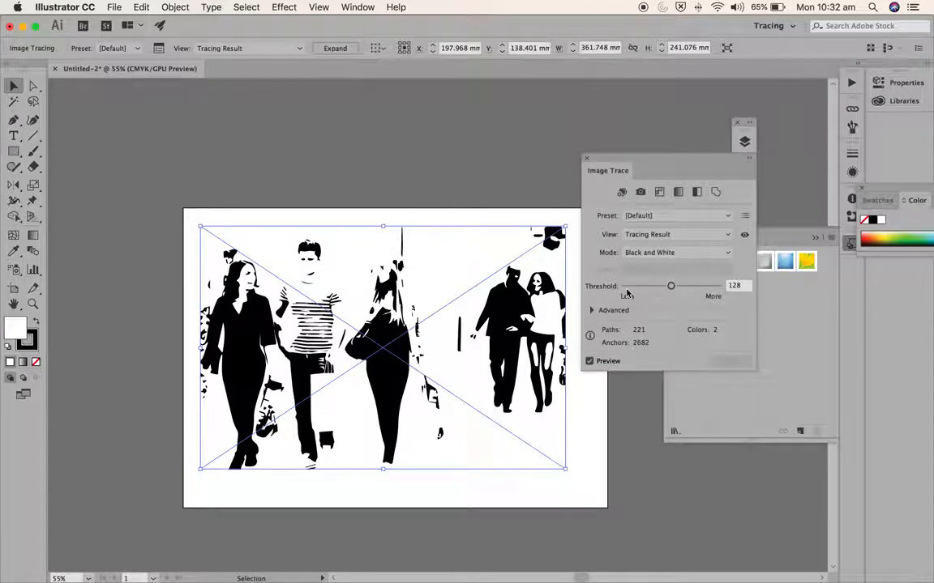
pyautogui.click(727, 217)
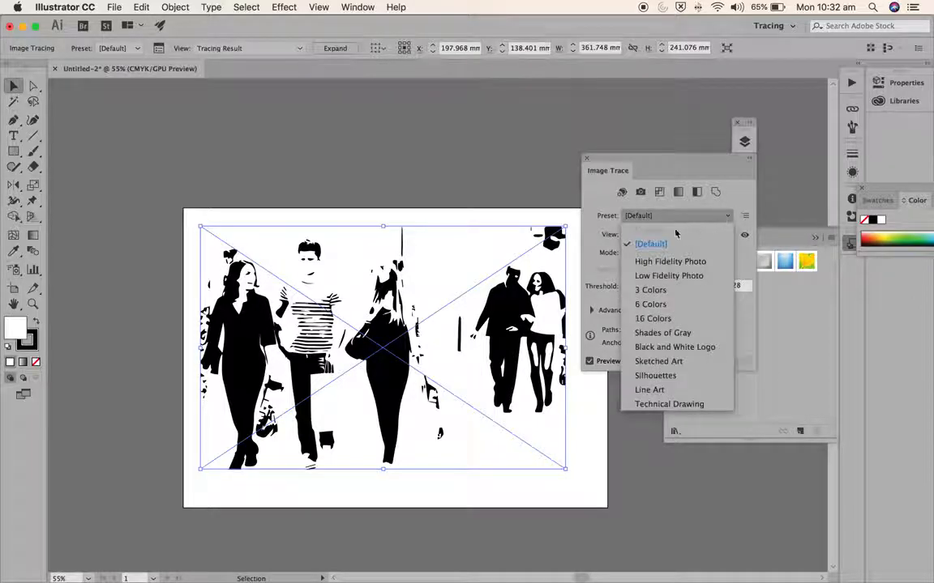
pyautogui.click(665, 348)
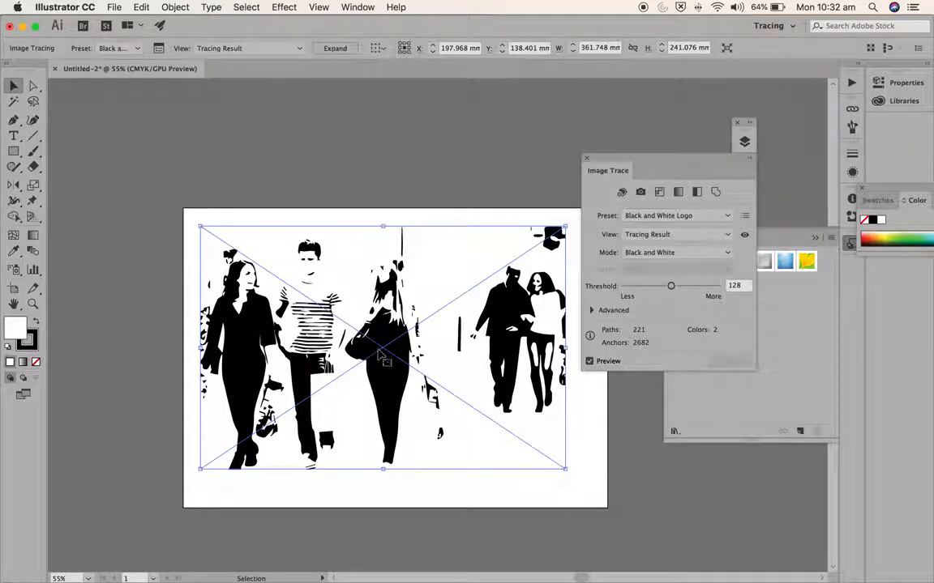
pyautogui.click(715, 235)
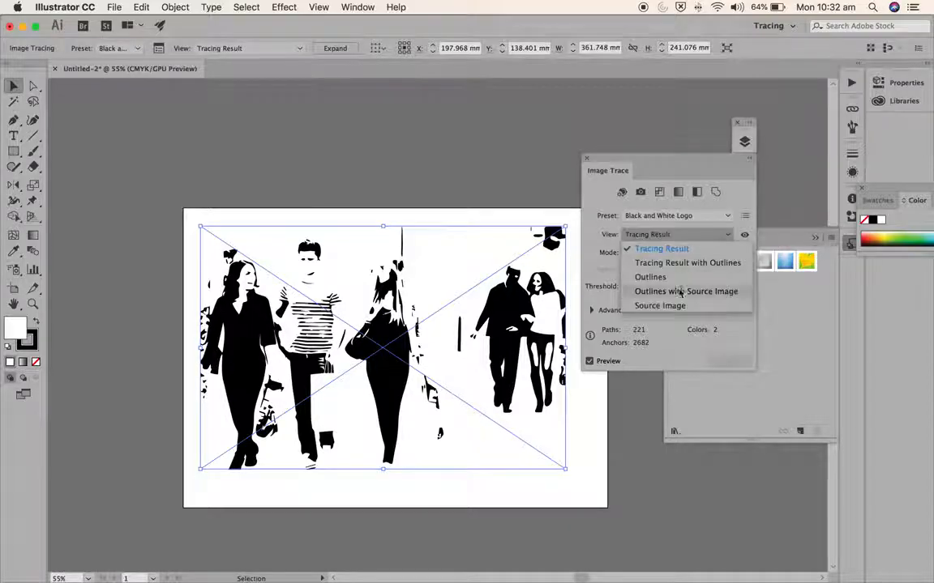
pyautogui.click(589, 361)
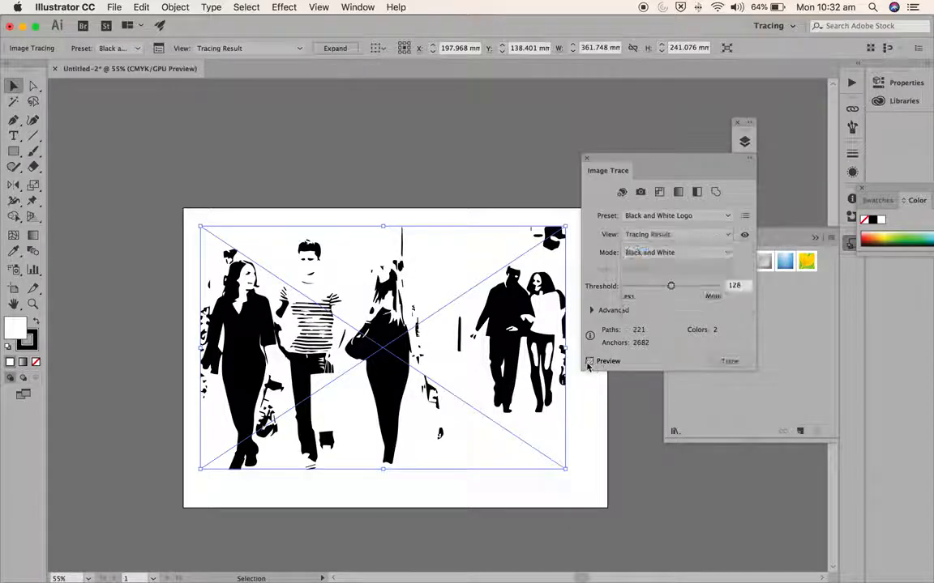
pyautogui.click(589, 362)
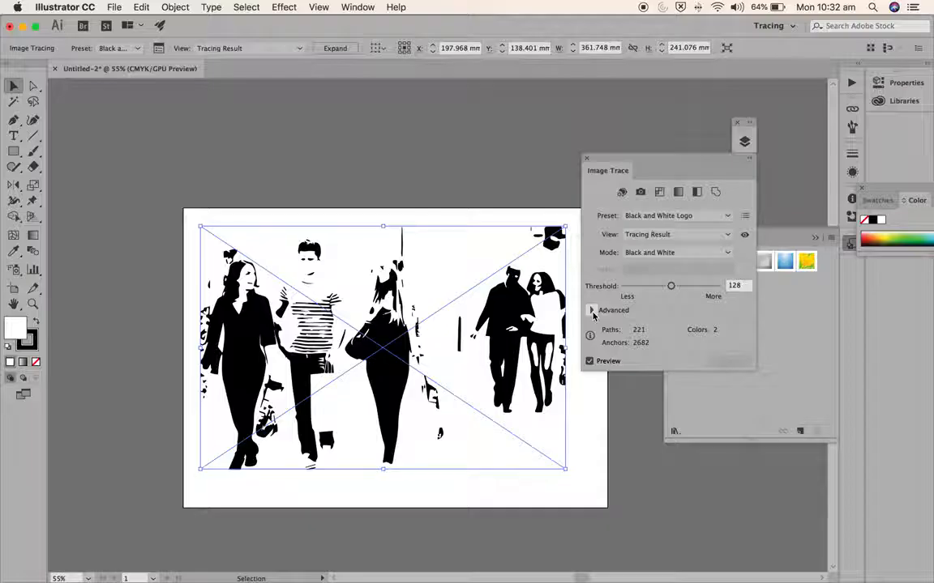
# Adjust the black-and-white tracing threshold to 159 and collapse the tracing options.
pyautogui.moveTo(670, 290); pyautogui.dragTo(686, 289)
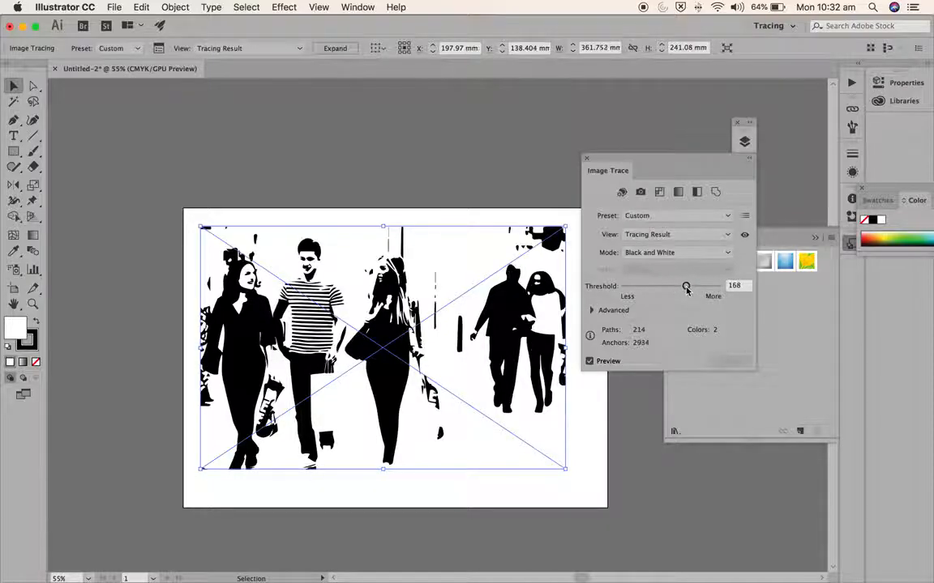
pyautogui.moveTo(686, 286); pyautogui.dragTo(704, 290)
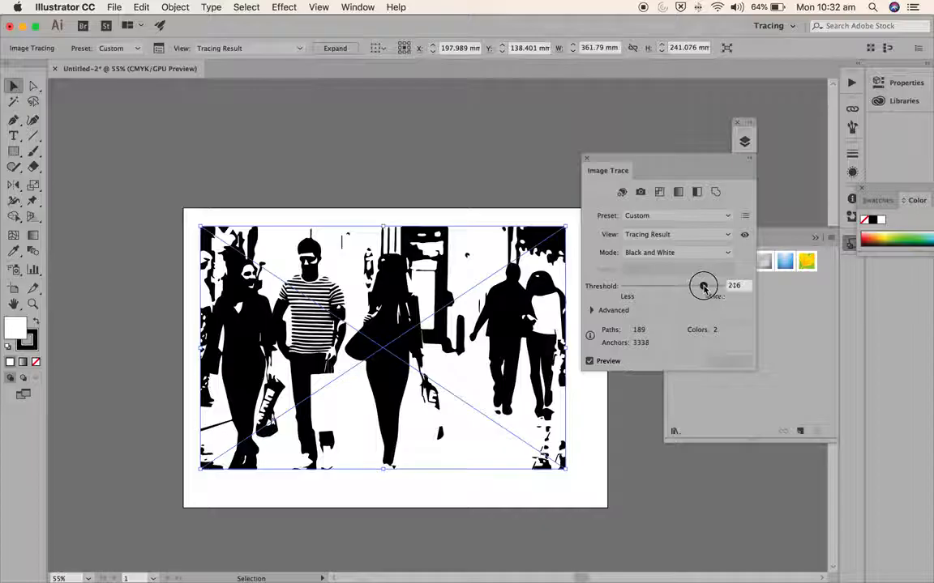
pyautogui.moveTo(704, 288); pyautogui.dragTo(702, 288)
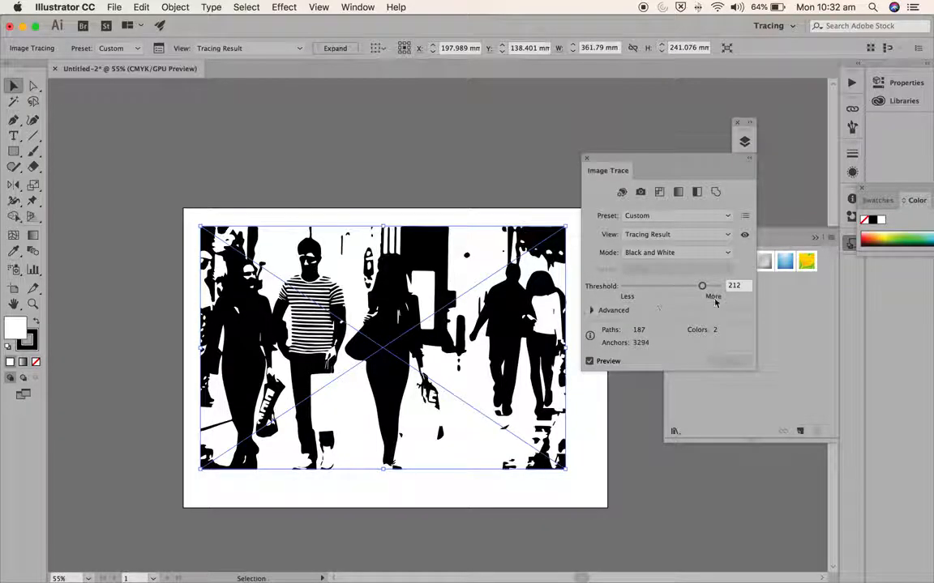
pyautogui.moveTo(702, 289); pyautogui.dragTo(672, 292)
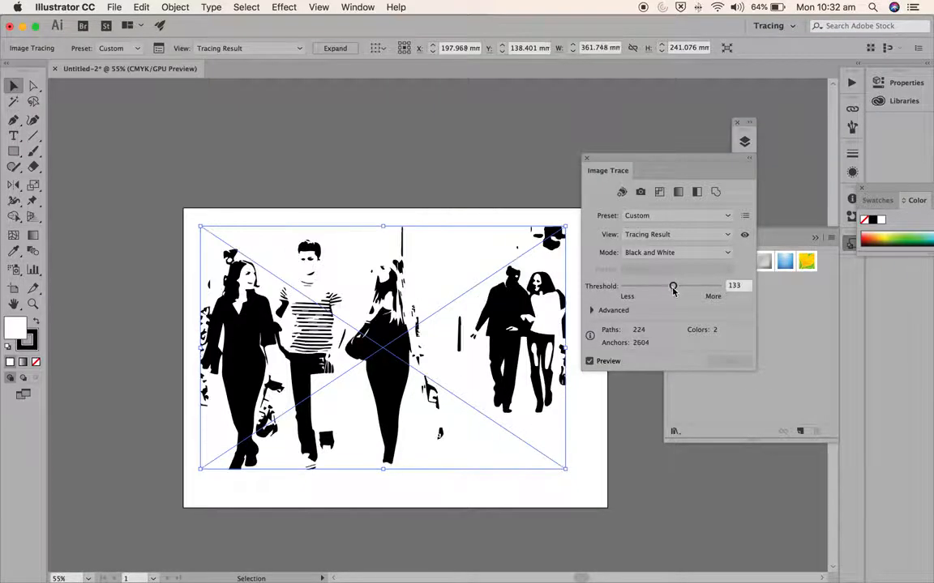
pyautogui.moveTo(672, 288); pyautogui.dragTo(682, 292)
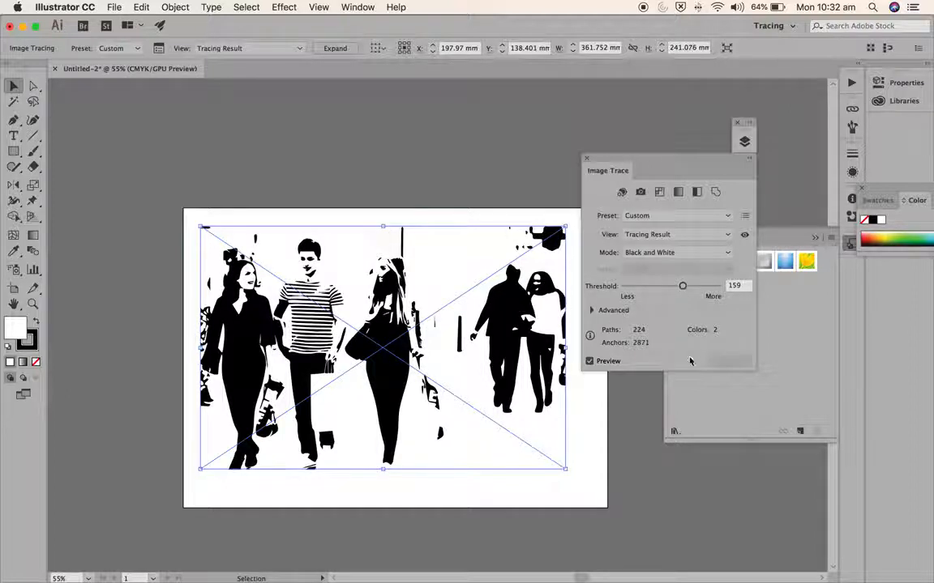
pyautogui.click(750, 159)
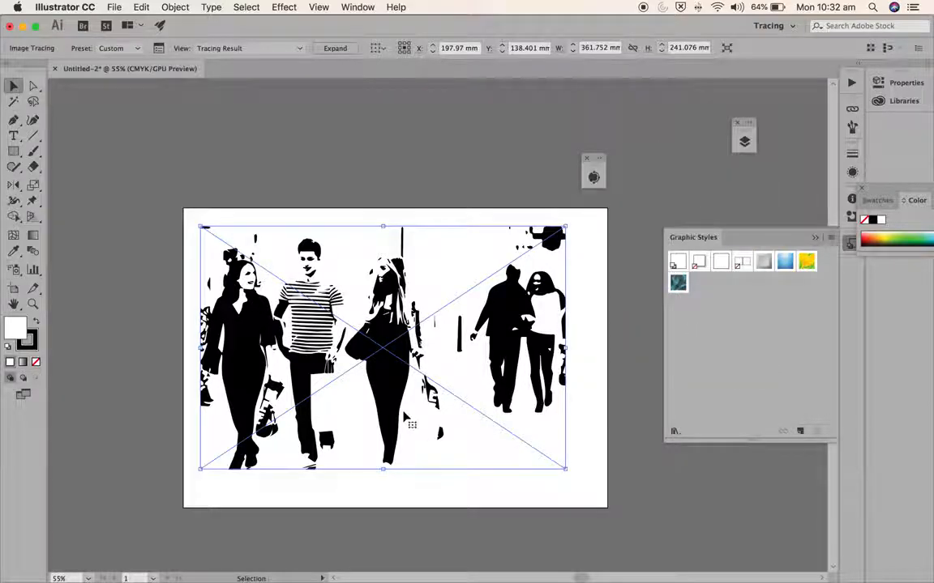
# Dismiss the Move dialog without applying it and shift the traced image about 4 mm to the right with the Direct Selection tool.
pyautogui.press('Return')
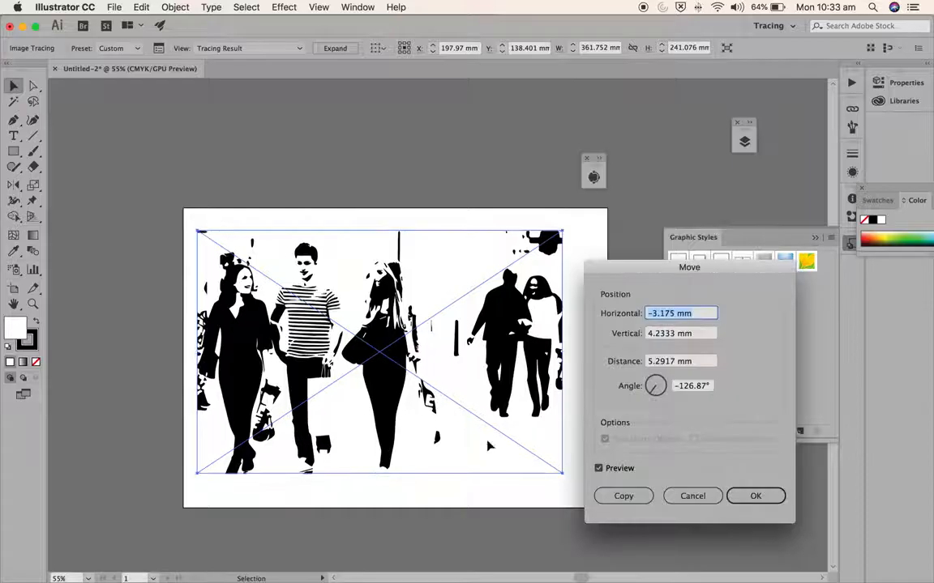
pyautogui.click(706, 493)
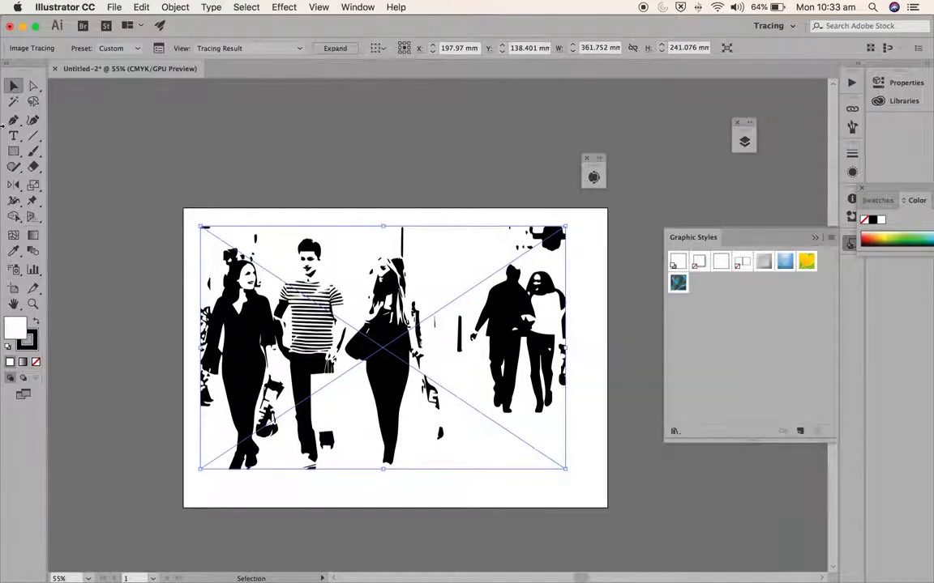
pyautogui.click(33, 85)
pyautogui.moveTo(383, 302); pyautogui.dragTo(391, 301)
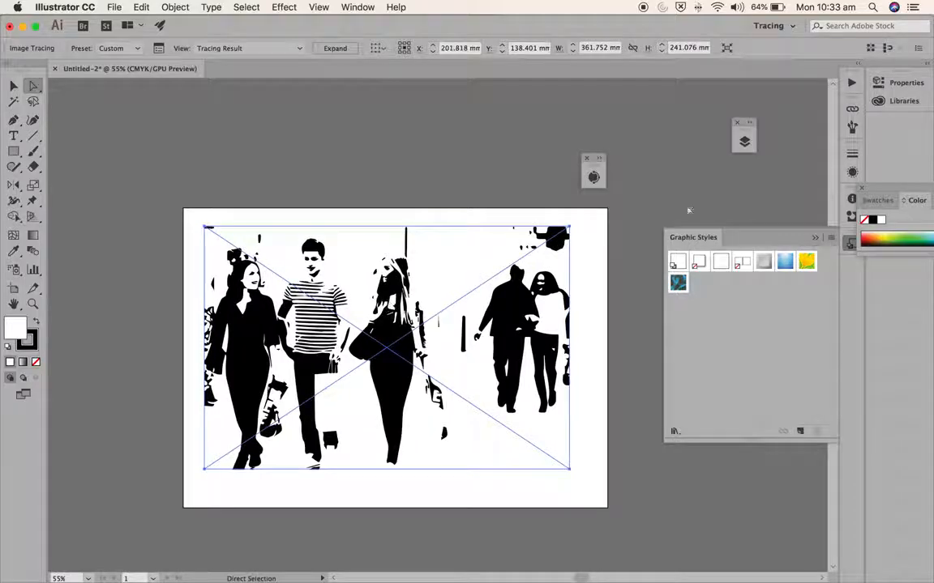
# Show the layers, expand Layer 1 and add a new layer above it.
pyautogui.click(745, 141)
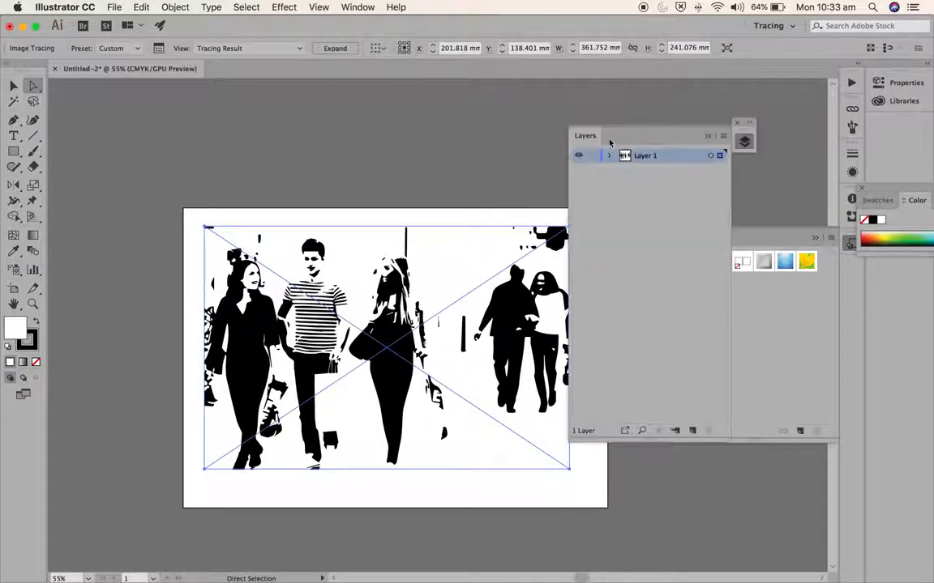
pyautogui.moveTo(589, 144); pyautogui.dragTo(653, 143)
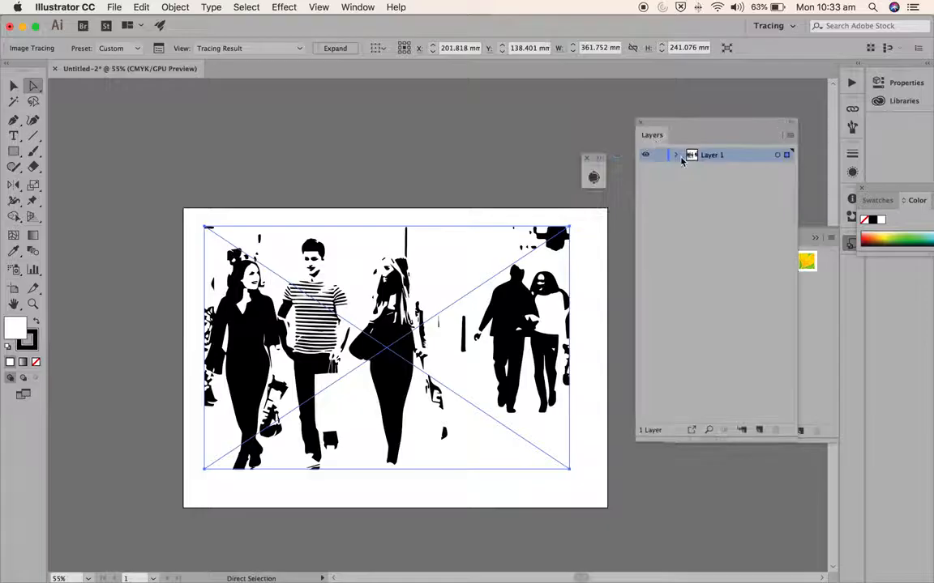
pyautogui.click(677, 156)
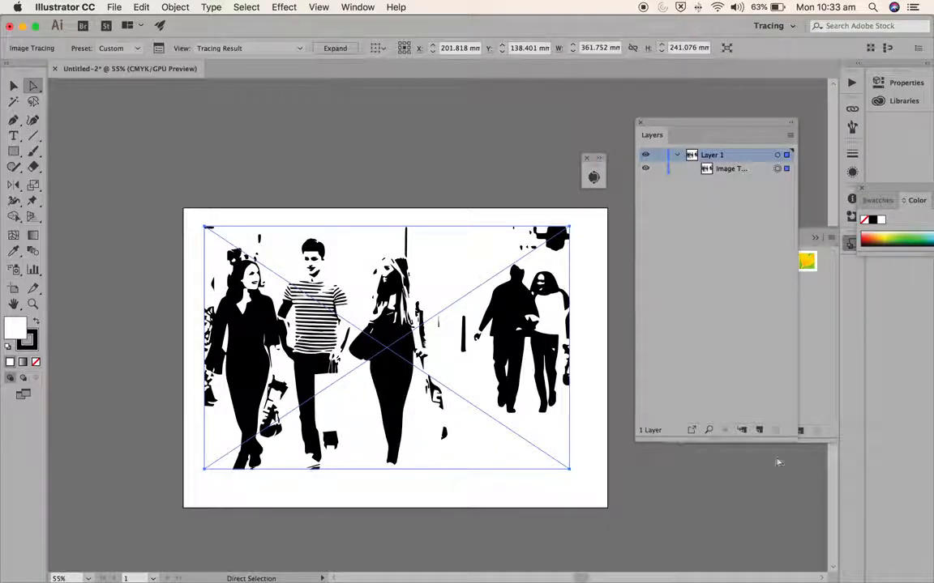
pyautogui.click(760, 430)
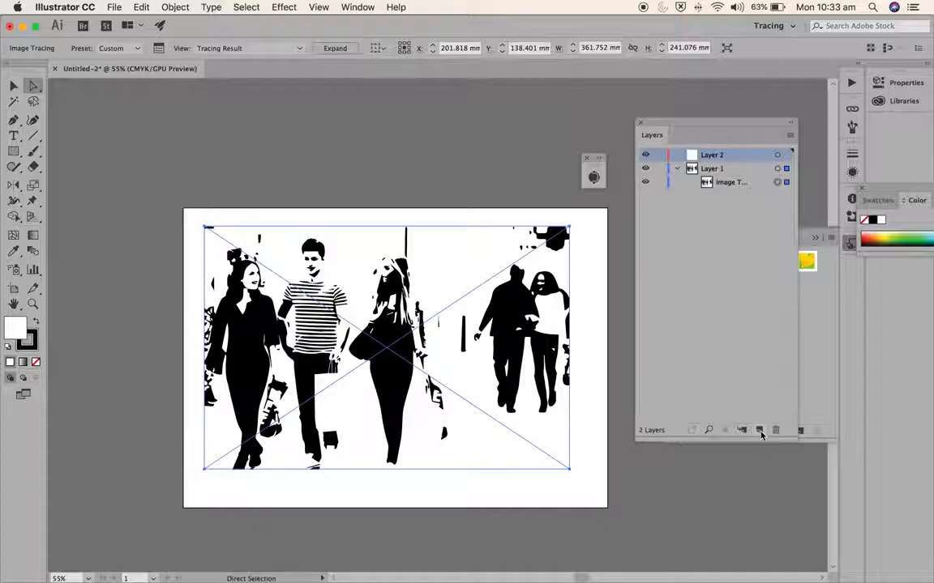
# Draw a square on the new layer over the upper part of the couple at right and fill it with light green.
pyautogui.click(13, 150)
pyautogui.moveTo(431, 217); pyautogui.dragTo(535, 319)
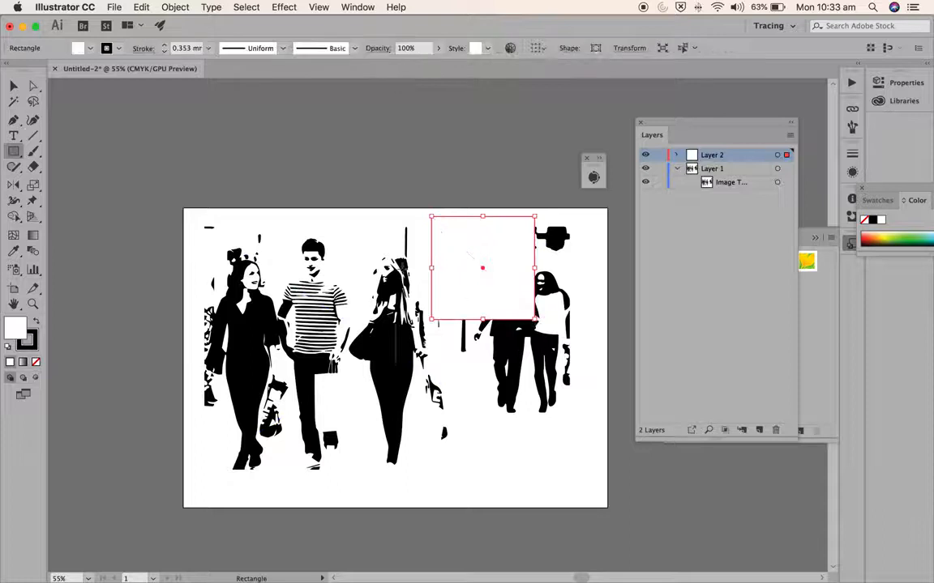
pyautogui.doubleClick(15, 327)
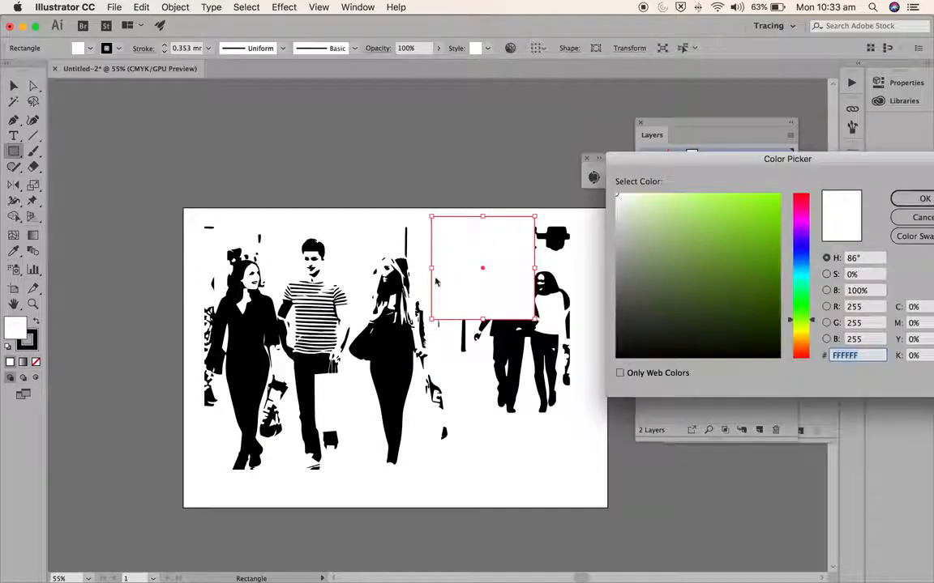
pyautogui.click(764, 211)
pyautogui.click(922, 199)
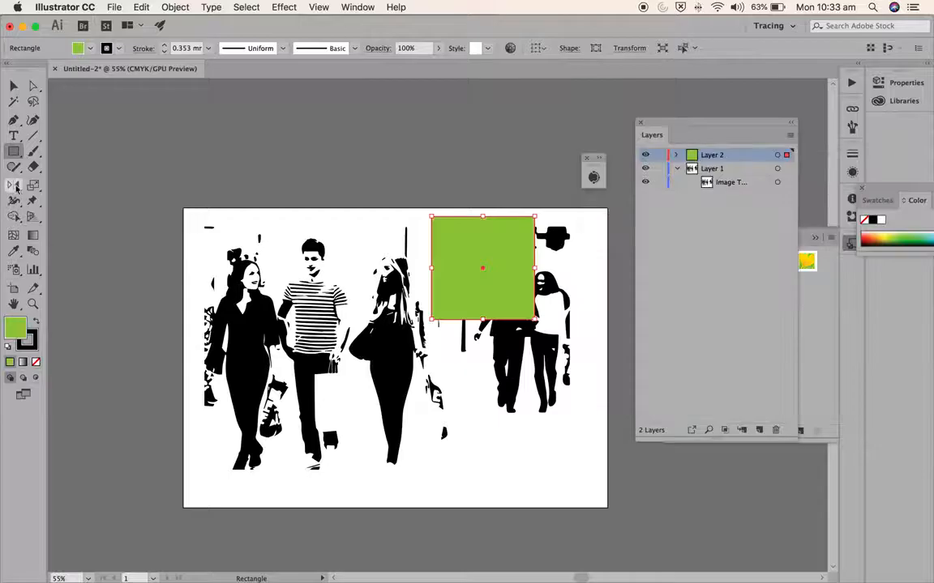
pyautogui.click(194, 219)
pyautogui.click(435, 326)
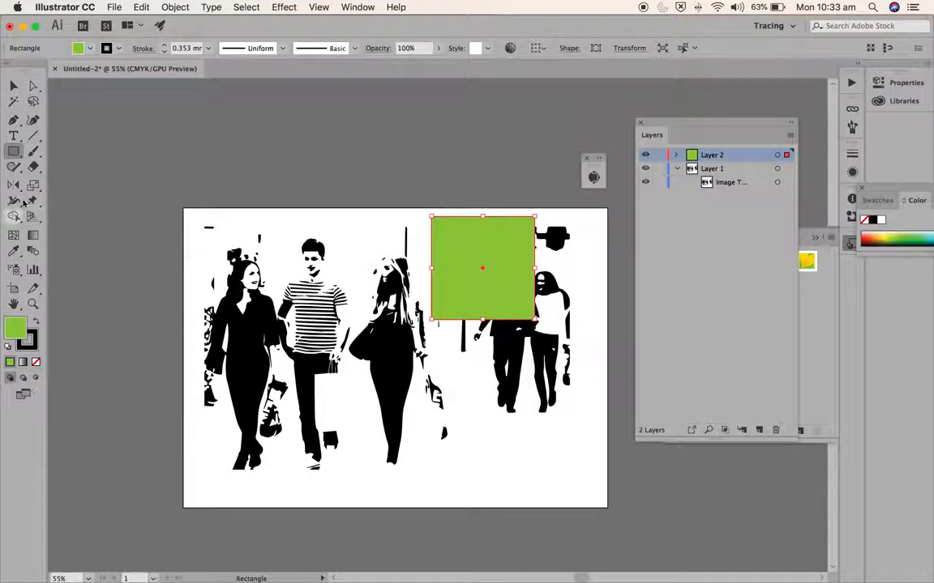
# Delete Layer 2 together with its green square, leaving the traced image deselected.
pyautogui.click(13, 86)
pyautogui.click(195, 219)
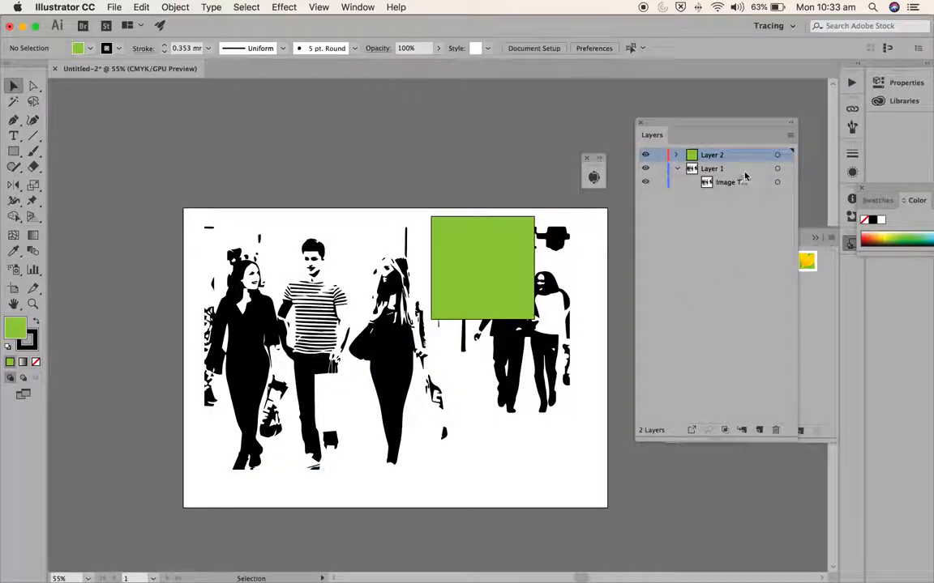
pyautogui.click(777, 157)
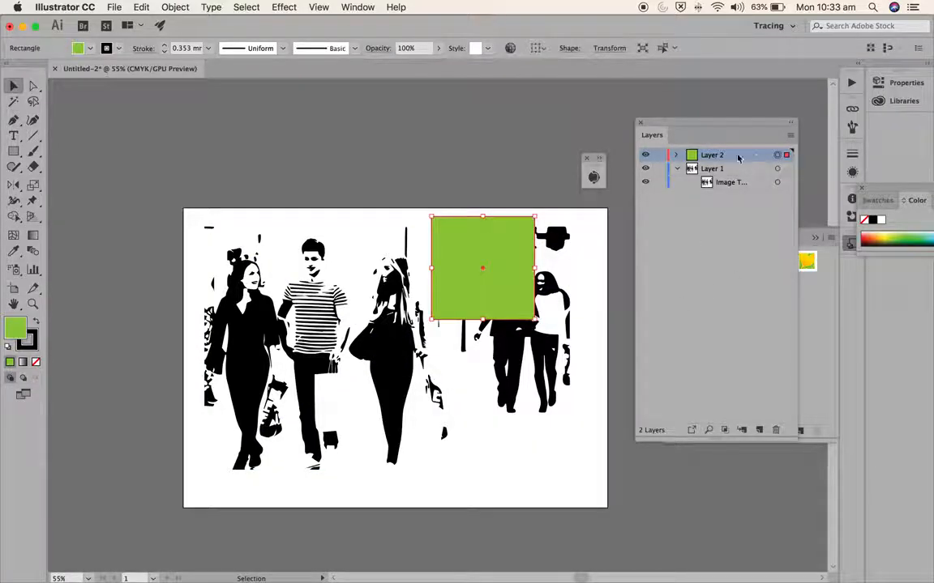
pyautogui.moveTo(753, 157); pyautogui.dragTo(776, 430)
pyautogui.click(430, 294)
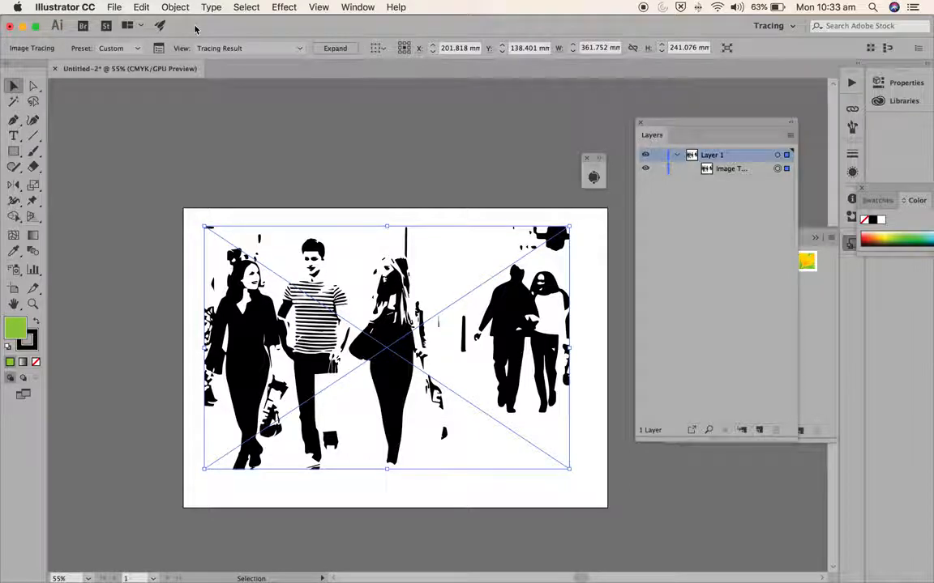
pyautogui.click(589, 323)
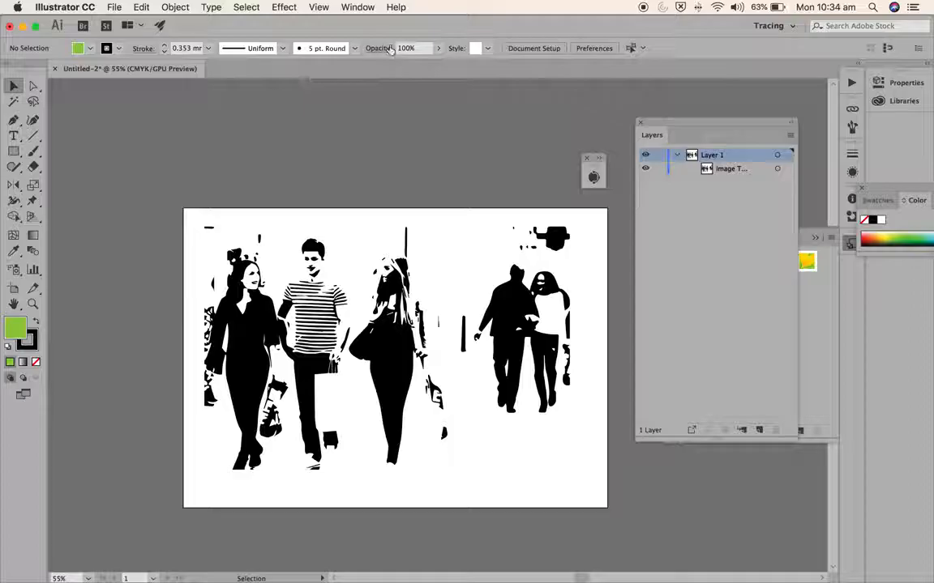
# Check that the Tracing workspace is the one chosen among the available workspaces.
pyautogui.click(354, 7)
pyautogui.moveTo(363, 71)
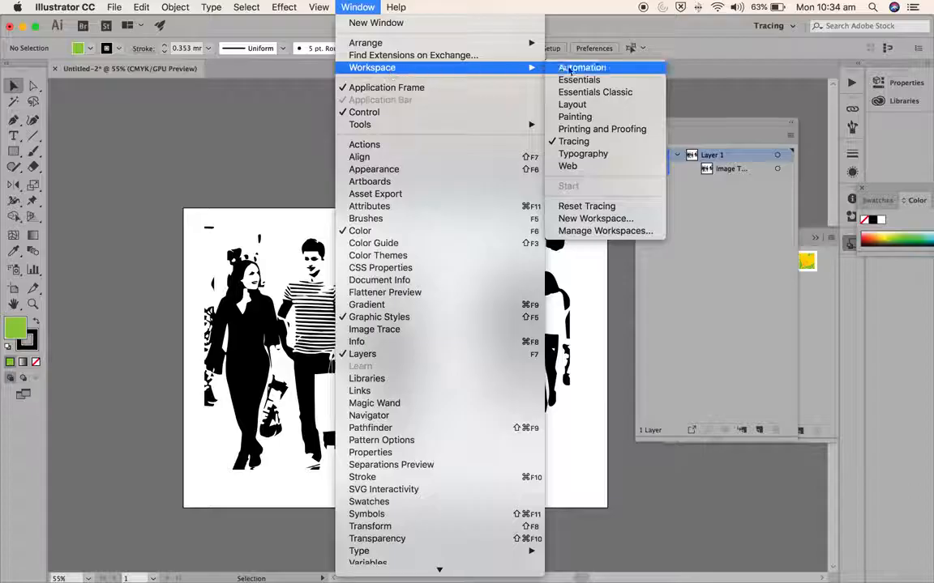
pyautogui.click(574, 143)
pyautogui.click(359, 9)
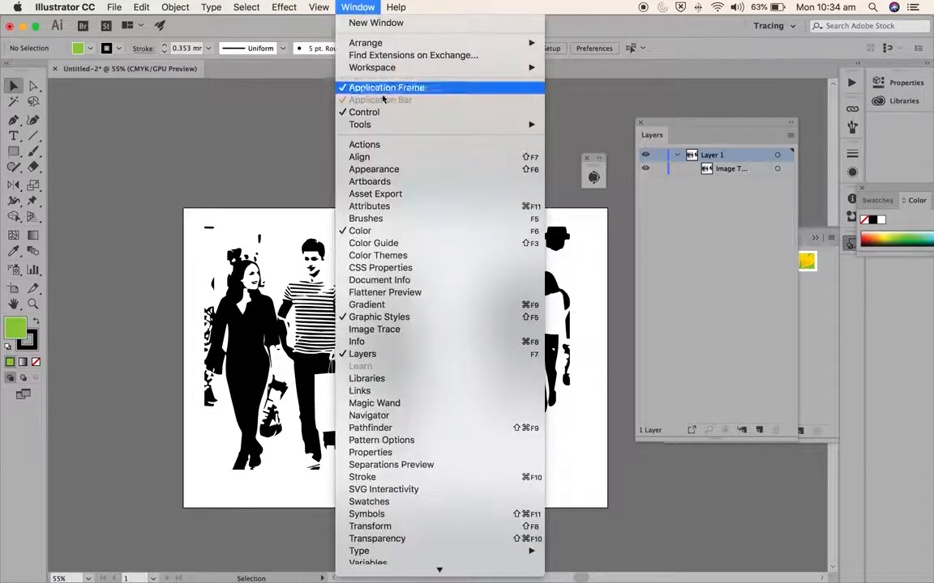
pyautogui.moveTo(404, 69)
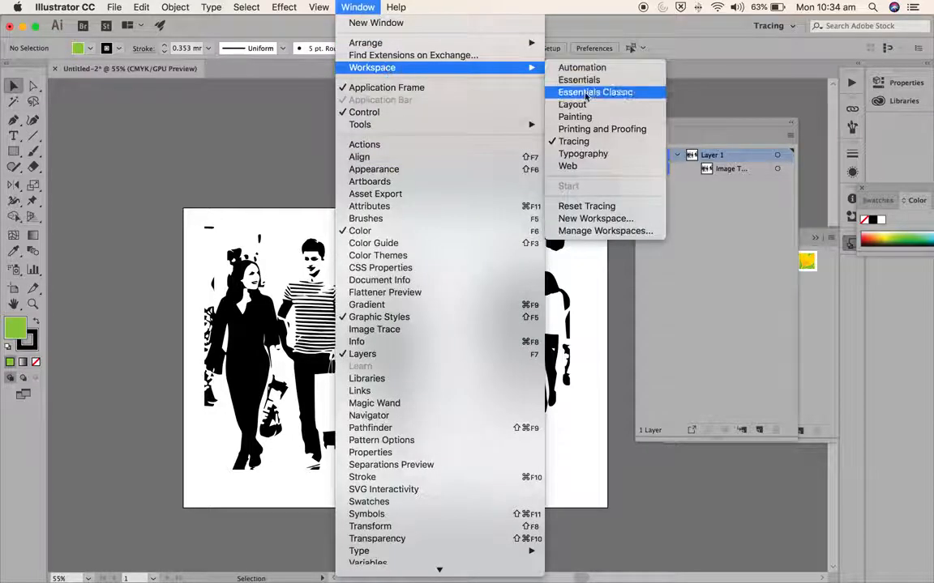
pyautogui.click(719, 127)
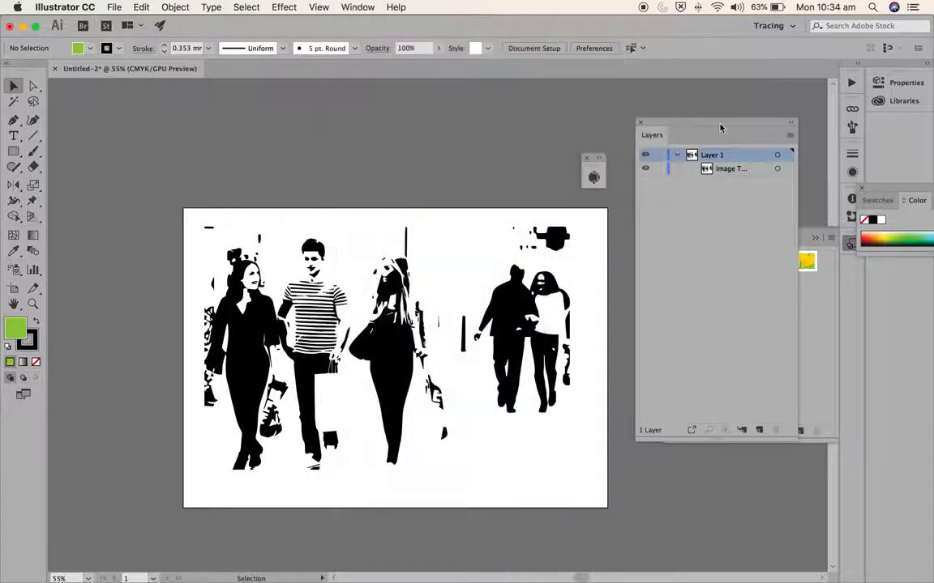
# Bring up the Image Trace options for the traced picture, then collapse them and dock them with the Properties and Libraries panels.
pyautogui.click(594, 178)
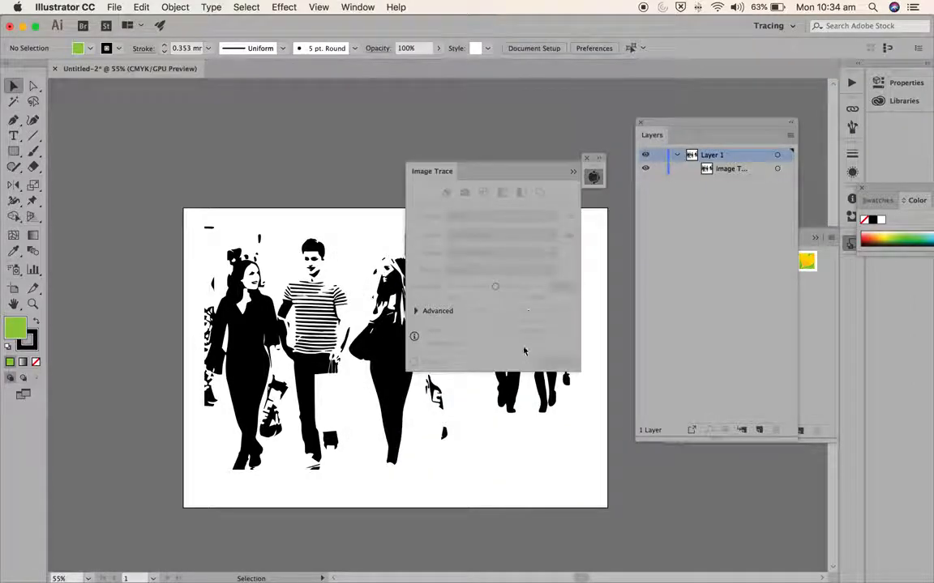
pyautogui.moveTo(436, 177)
pyautogui.mouseDown()
pyautogui.moveTo(490, 198)
pyautogui.moveTo(462, 108)
pyautogui.moveTo(455, 114)
pyautogui.mouseUp()
pyautogui.click(223, 333)
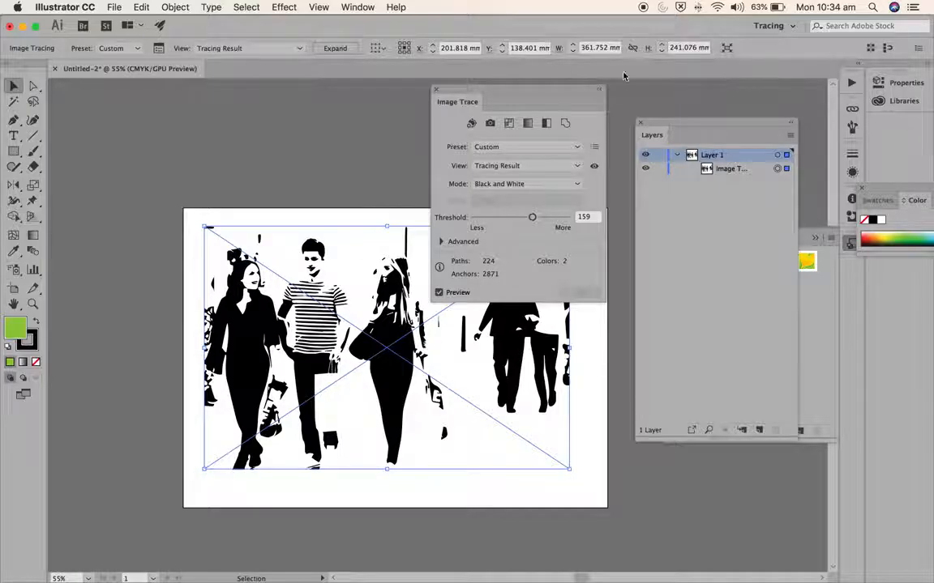
pyautogui.click(598, 89)
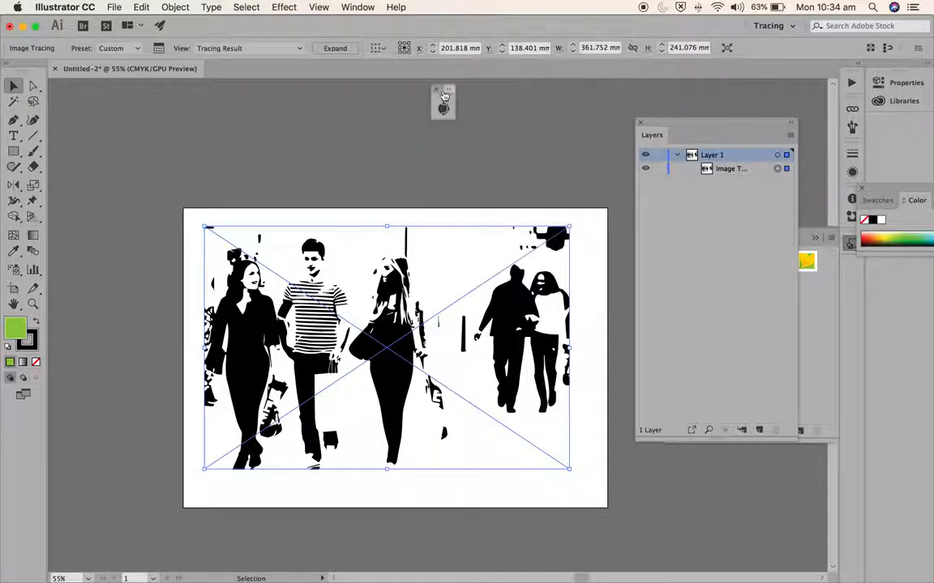
pyautogui.moveTo(443, 94)
pyautogui.mouseDown()
pyautogui.moveTo(818, 162)
pyautogui.moveTo(859, 126)
pyautogui.moveTo(871, 128)
pyautogui.mouseUp()
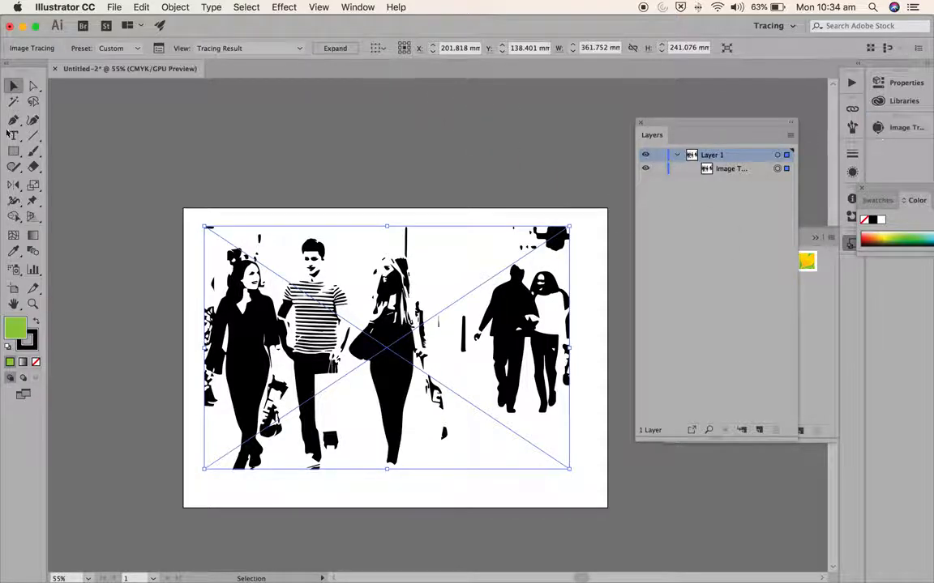
# Switch to Photoshop by bringing the traced image from Illustrator into the blank Untitled-1 document, and reposition it at X 1917 px, Y 2276 px.
pyautogui.moveTo(183, 24); pyautogui.dragTo(635, 7)
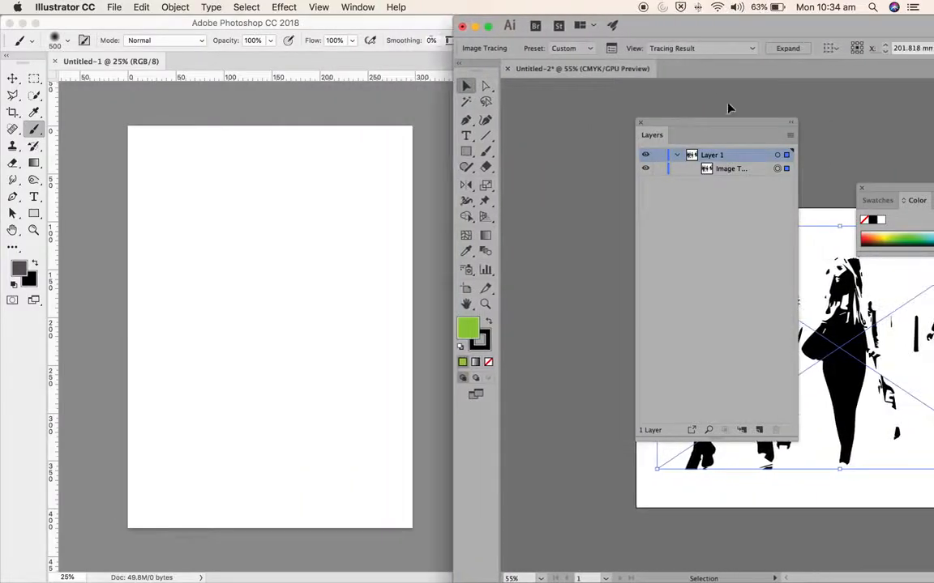
pyautogui.click(791, 123)
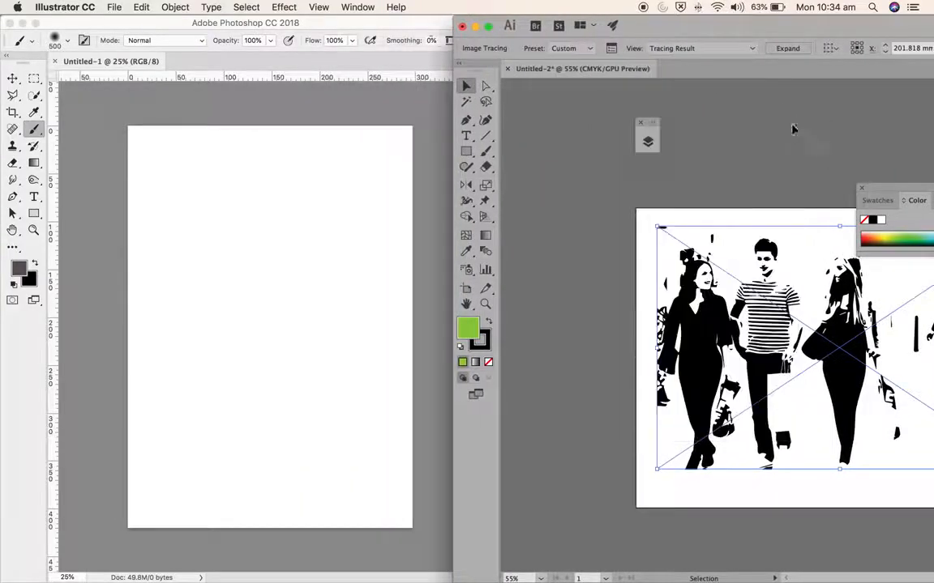
pyautogui.click(859, 188)
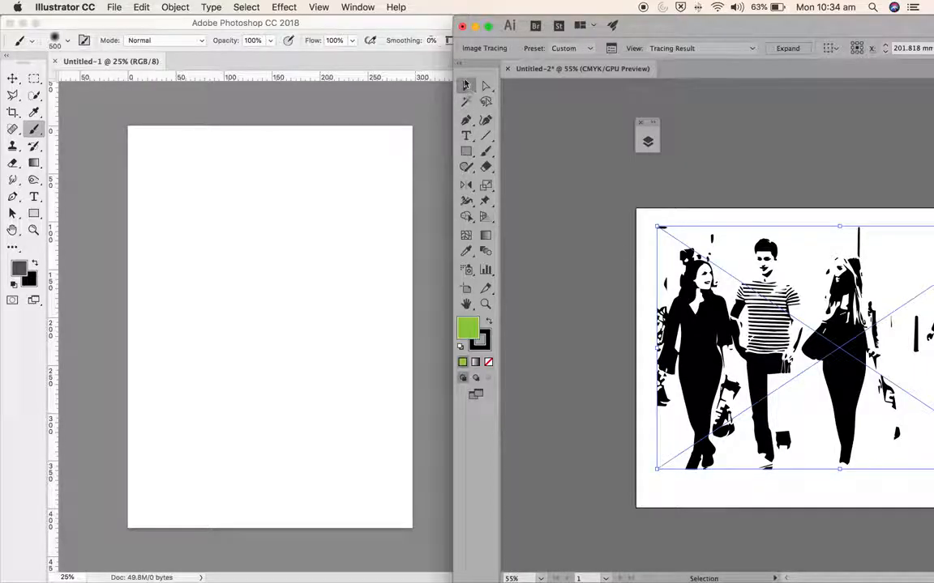
pyautogui.moveTo(850, 371)
pyautogui.mouseDown()
pyautogui.moveTo(713, 284)
pyautogui.moveTo(551, 267)
pyautogui.moveTo(454, 265)
pyautogui.moveTo(320, 301)
pyautogui.moveTo(274, 327)
pyautogui.mouseUp()
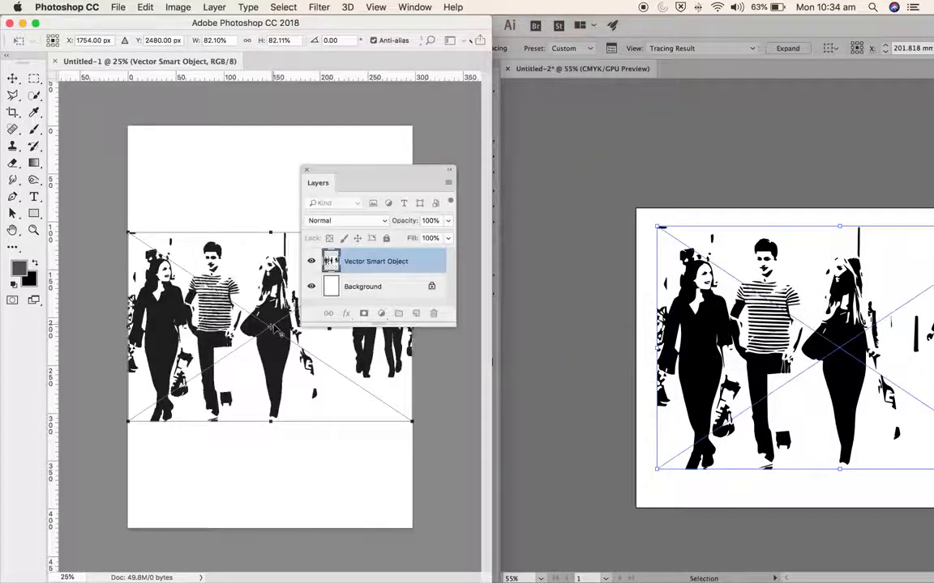
pyautogui.moveTo(199, 293); pyautogui.dragTo(212, 277)
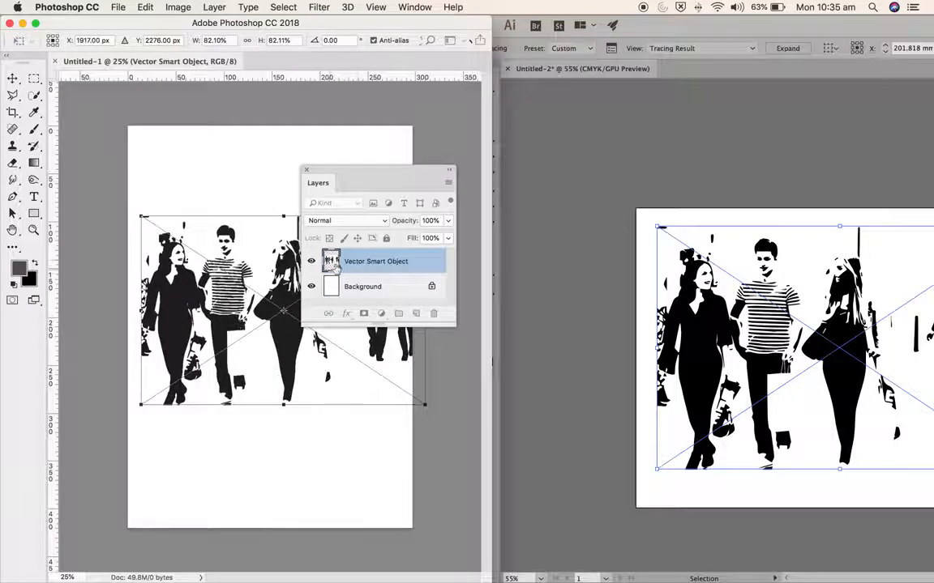
# Widen the Photoshop window to fill the screen and move the Layers panel clear of the artwork.
pyautogui.moveTo(359, 174)
pyautogui.mouseDown()
pyautogui.moveTo(416, 187)
pyautogui.moveTo(368, 162)
pyautogui.moveTo(372, 169)
pyautogui.mouseUp()
pyautogui.moveTo(490, 156); pyautogui.dragTo(928, 181)
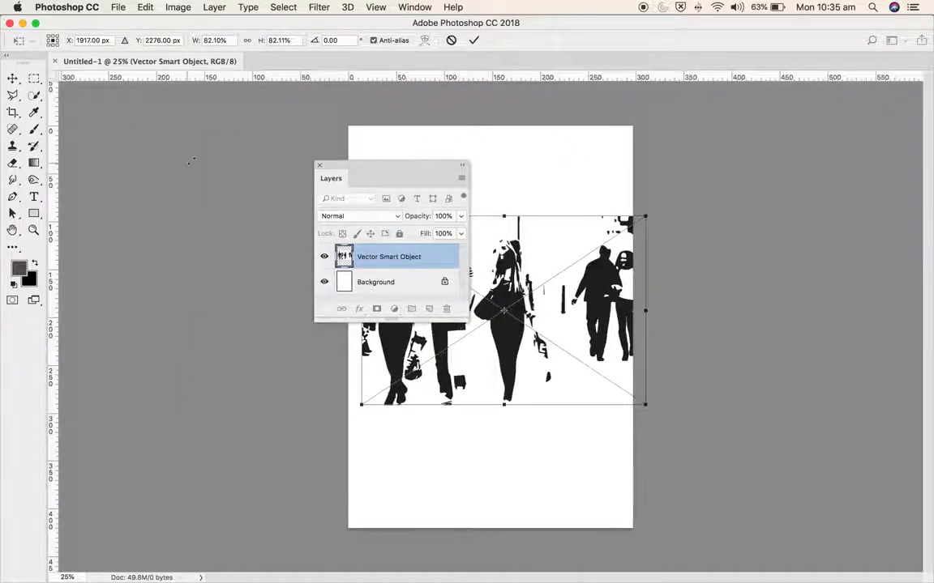
pyautogui.moveTo(359, 163); pyautogui.dragTo(762, 177)
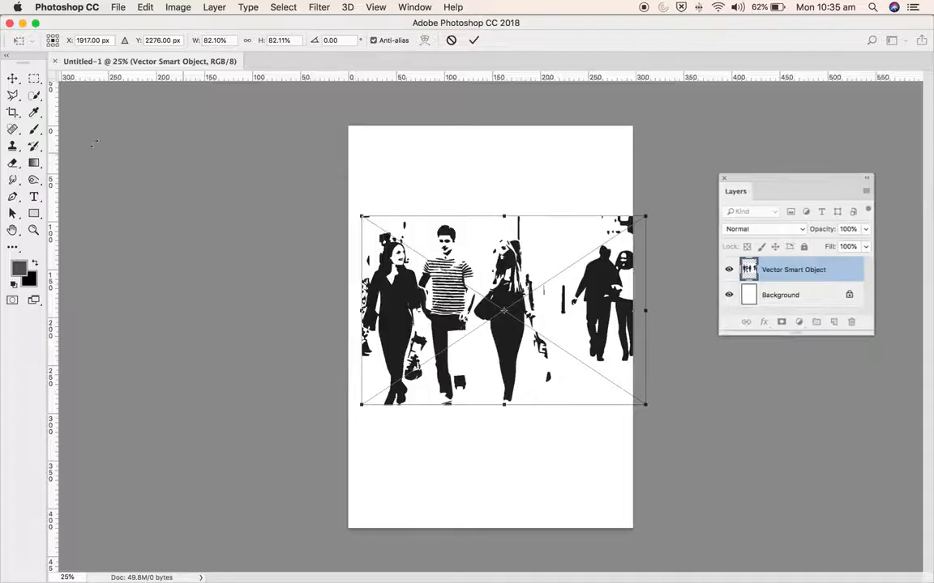
# Confirm placing the Vector Smart Object in the document and rasterize its layer.
pyautogui.click(10, 77)
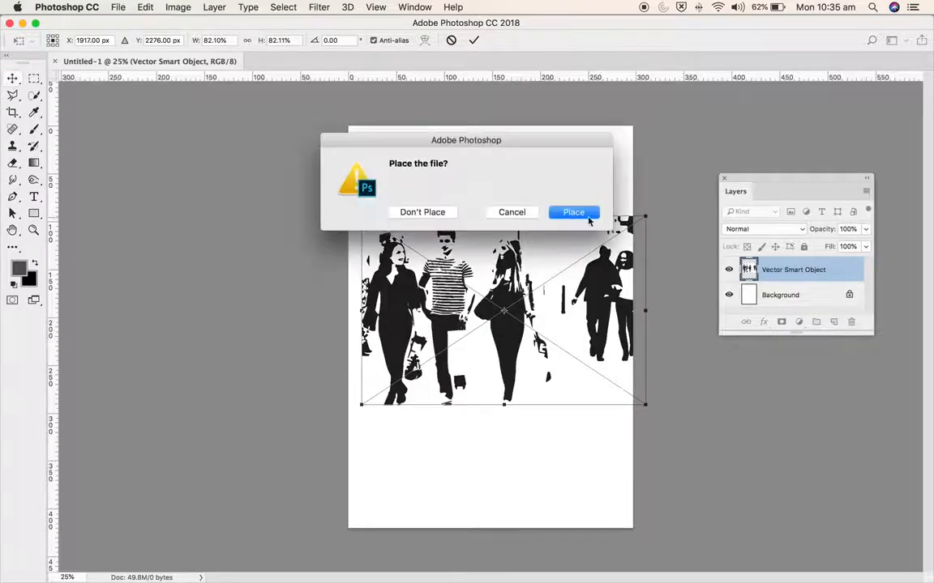
pyautogui.click(587, 214)
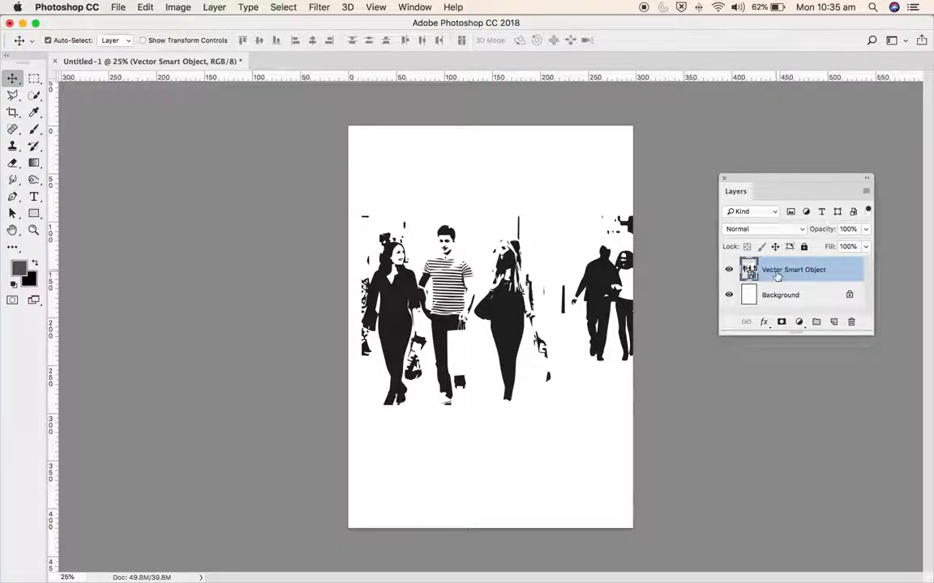
pyautogui.rightClick(776, 275)
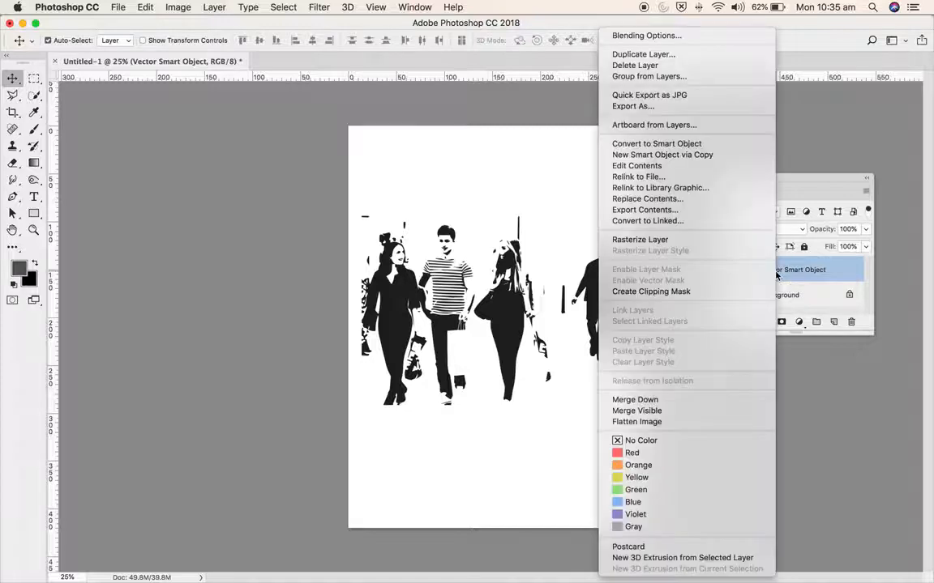
pyautogui.click(643, 240)
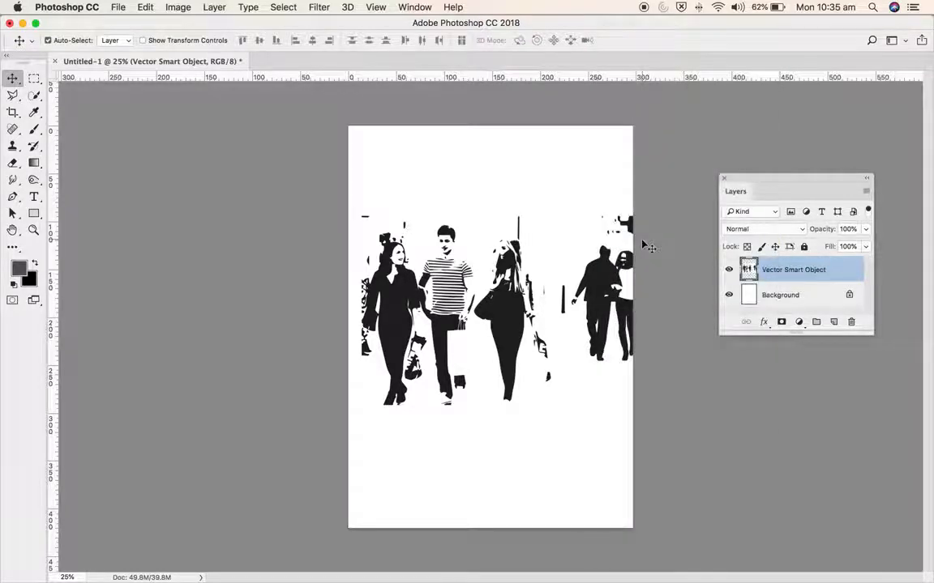
# Duplicate the rasterized layer, then hide the original layer and the Background.
pyautogui.moveTo(838, 271); pyautogui.dragTo(868, 392)
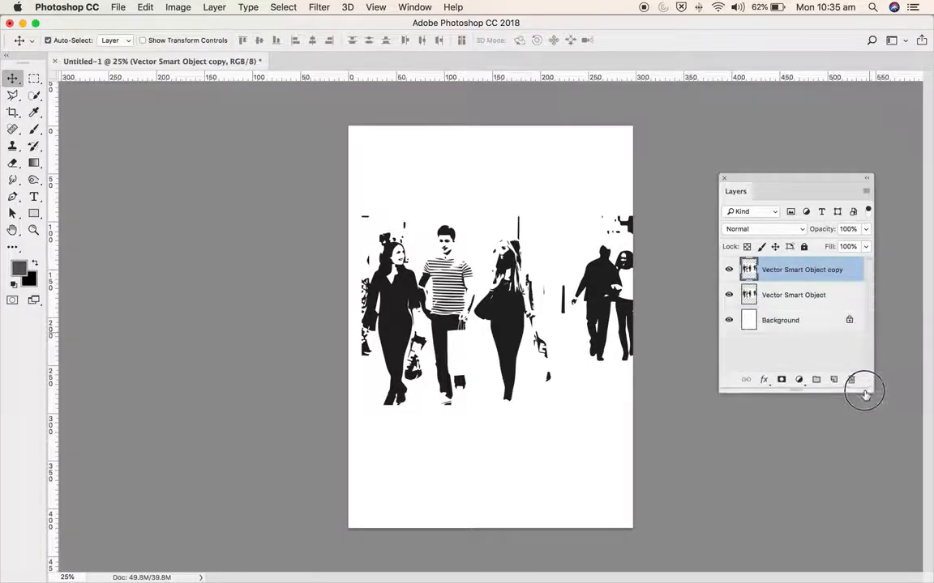
pyautogui.click(728, 296)
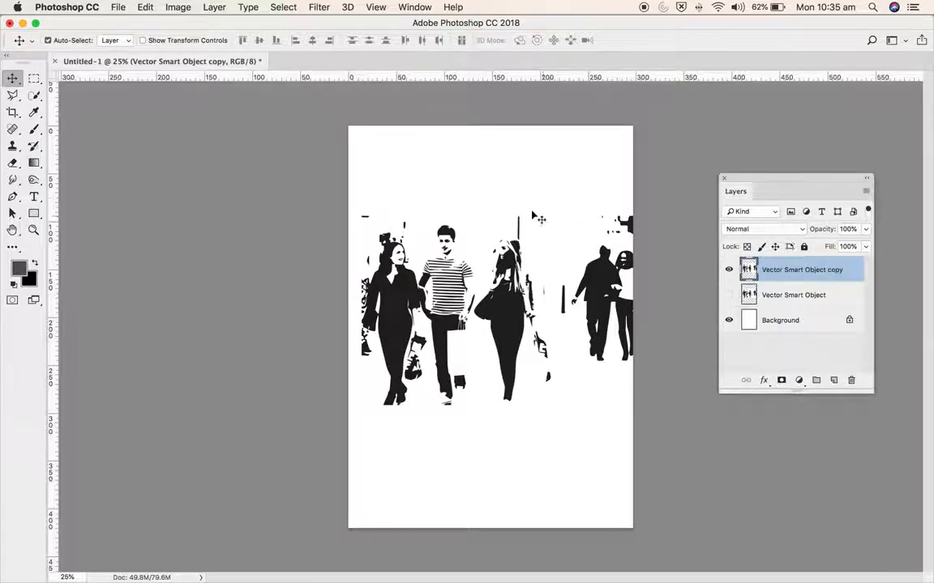
pyautogui.click(729, 321)
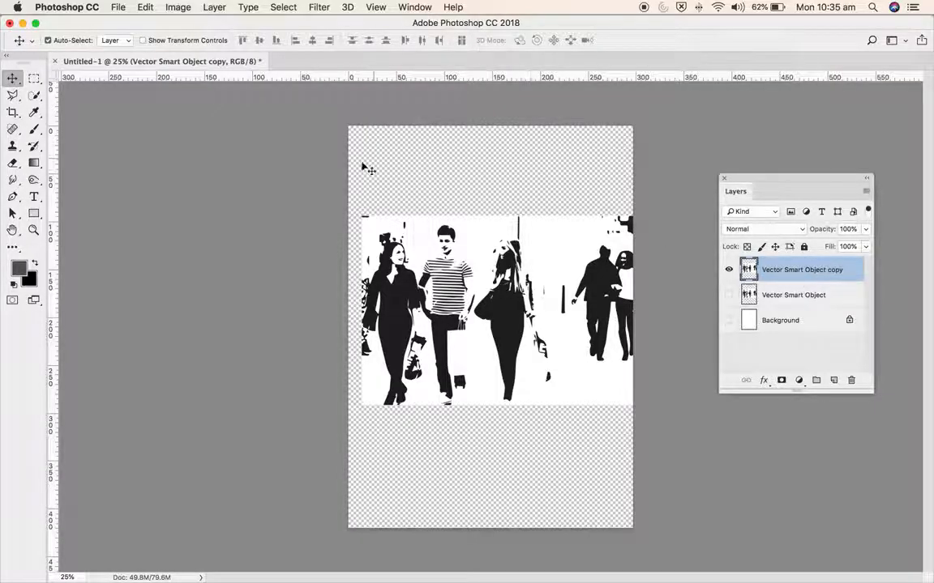
# Scale the copied silhouette image to about 83.4% and reposition it with a margin on both sides of the page.
pyautogui.moveTo(548, 335); pyautogui.dragTo(536, 329)
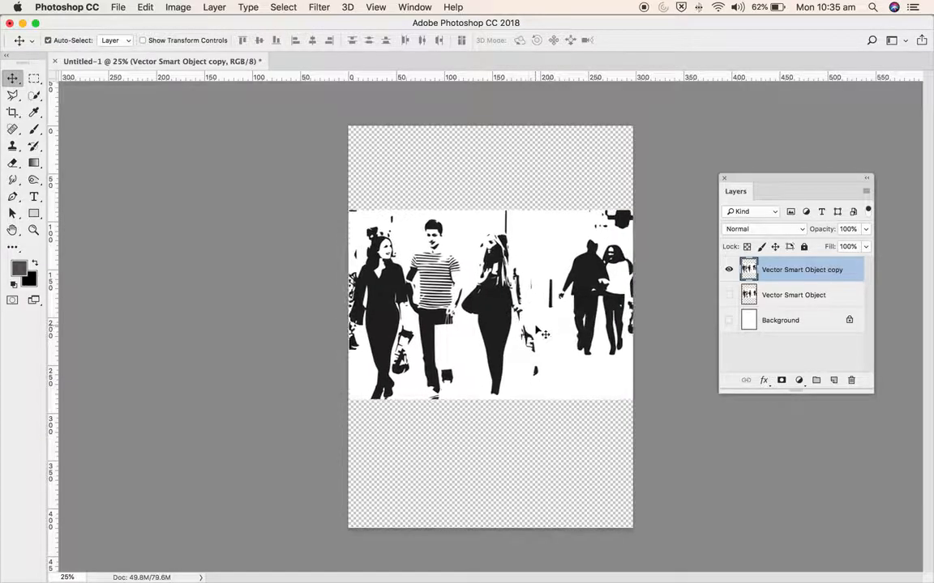
pyautogui.press('super+t')
pyautogui.moveTo(346, 207); pyautogui.dragTo(396, 242)
pyautogui.moveTo(545, 348); pyautogui.dragTo(525, 344)
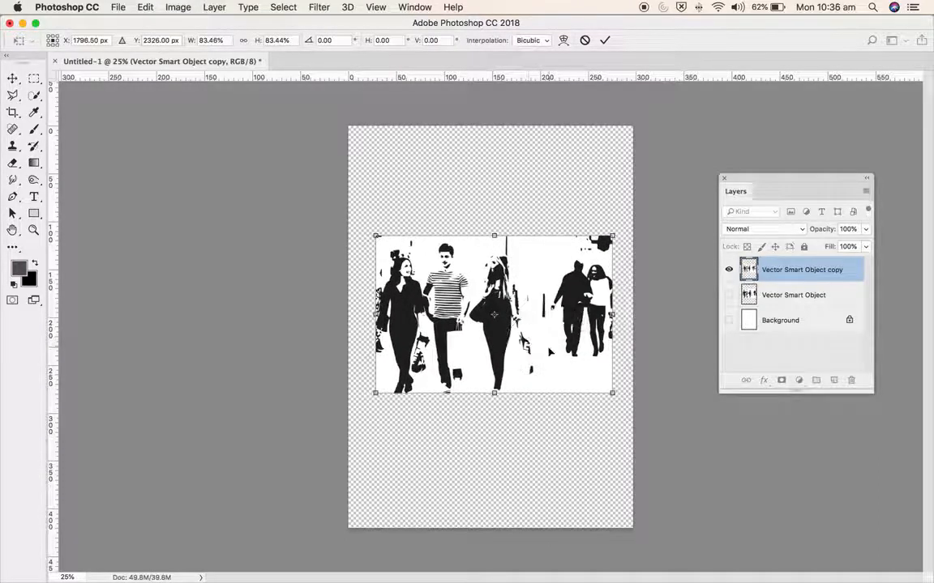
pyautogui.press('Return')
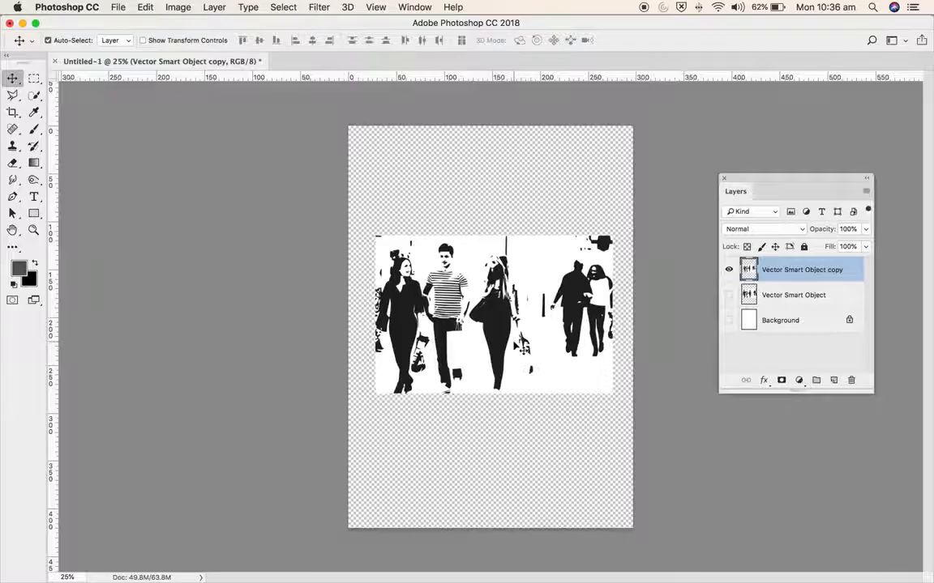
# Select the white areas of the silhouette copy by Color Range using Highlights, Fuzziness 38% and Range 139, then delete them and deselect.
pyautogui.press('super+plus')
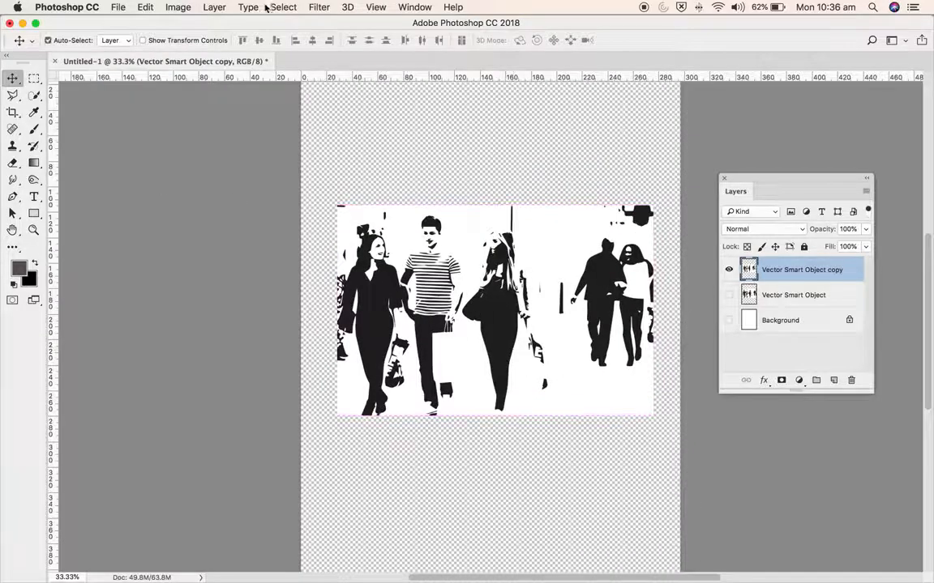
pyautogui.click(283, 8)
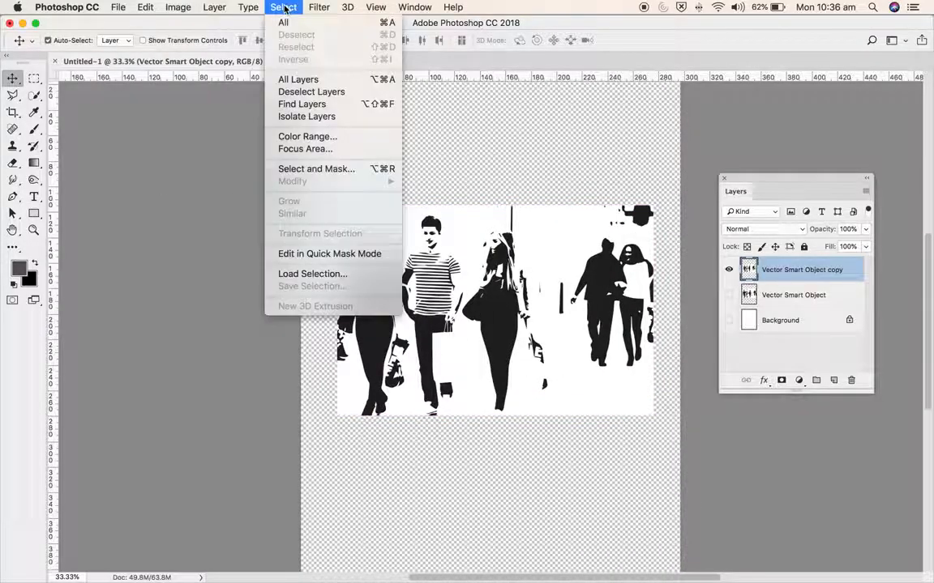
pyautogui.click(316, 138)
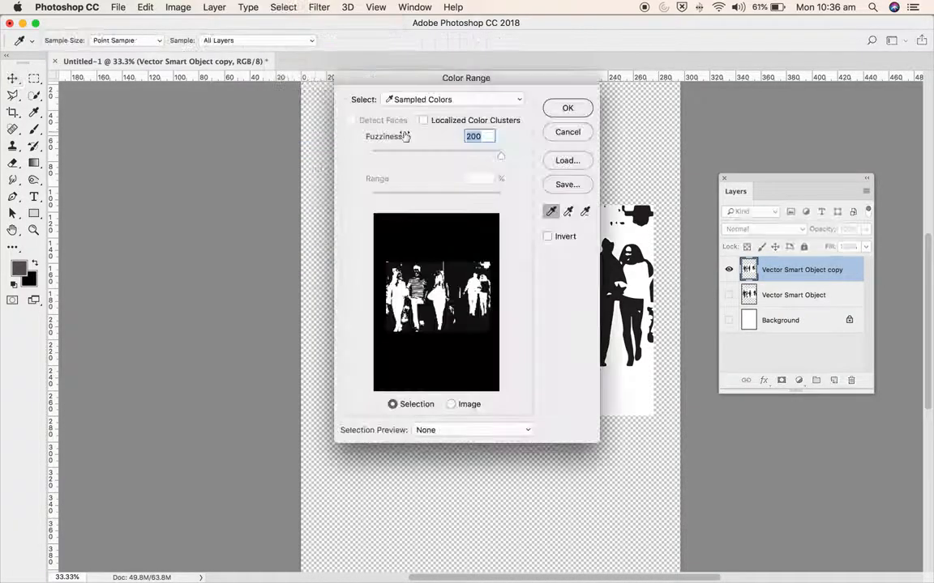
pyautogui.click(517, 99)
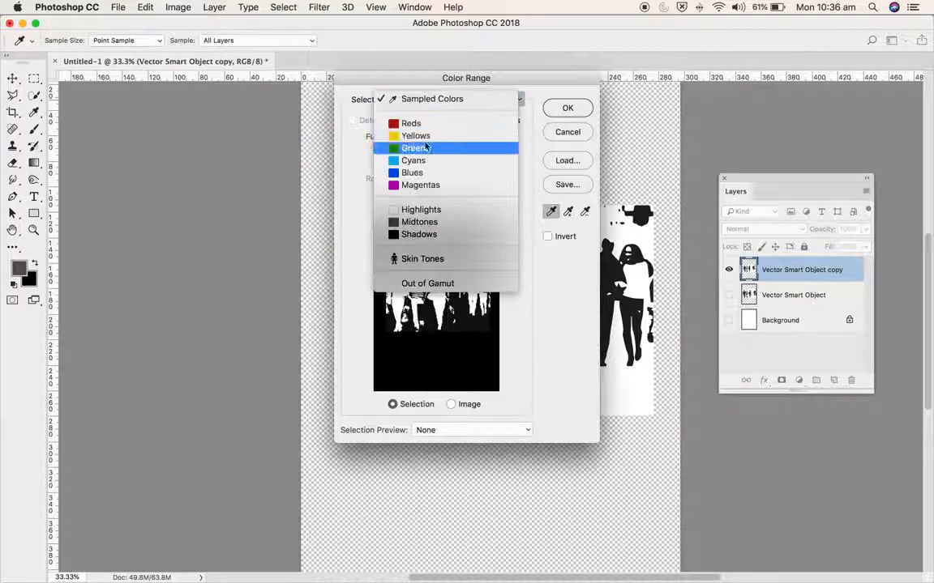
pyautogui.moveTo(511, 83); pyautogui.dragTo(244, 86)
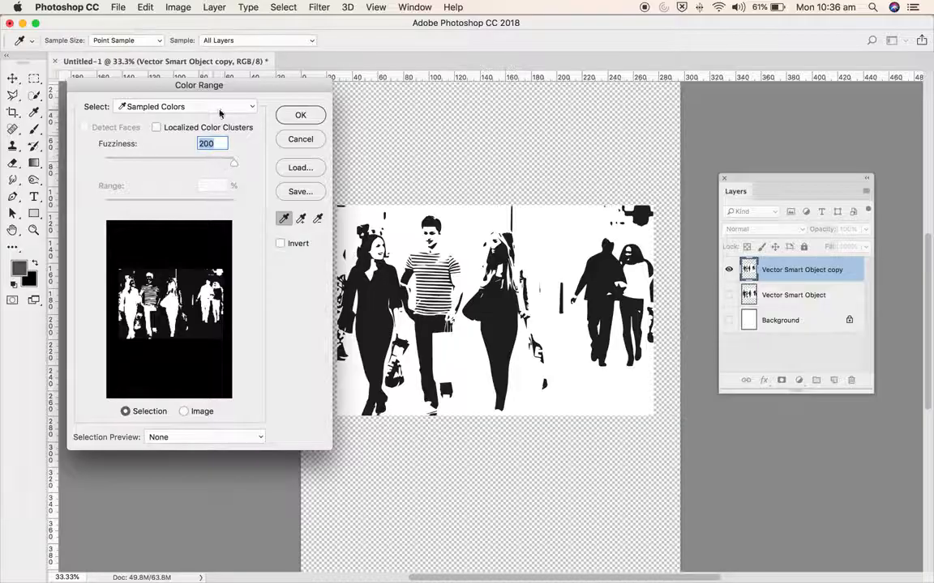
pyautogui.click(220, 111)
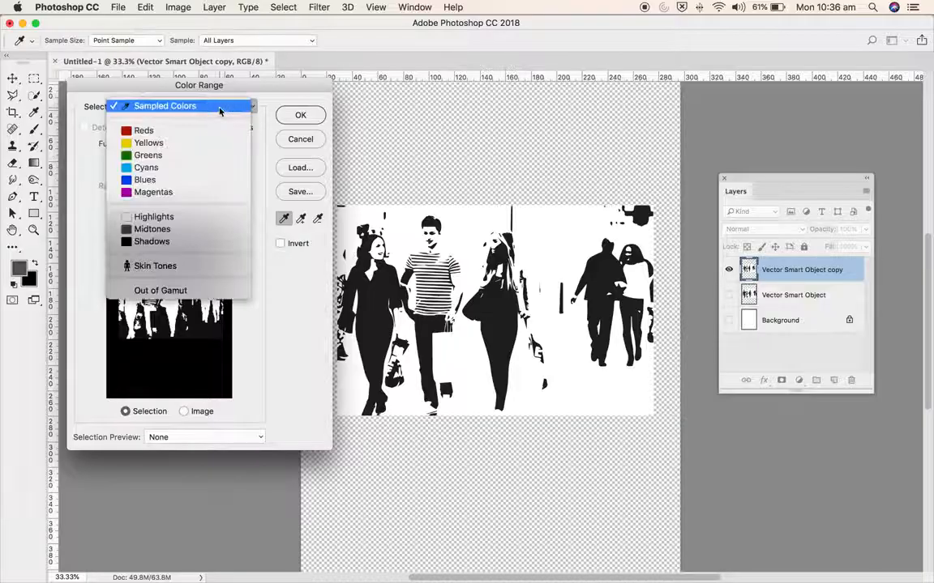
pyautogui.click(160, 218)
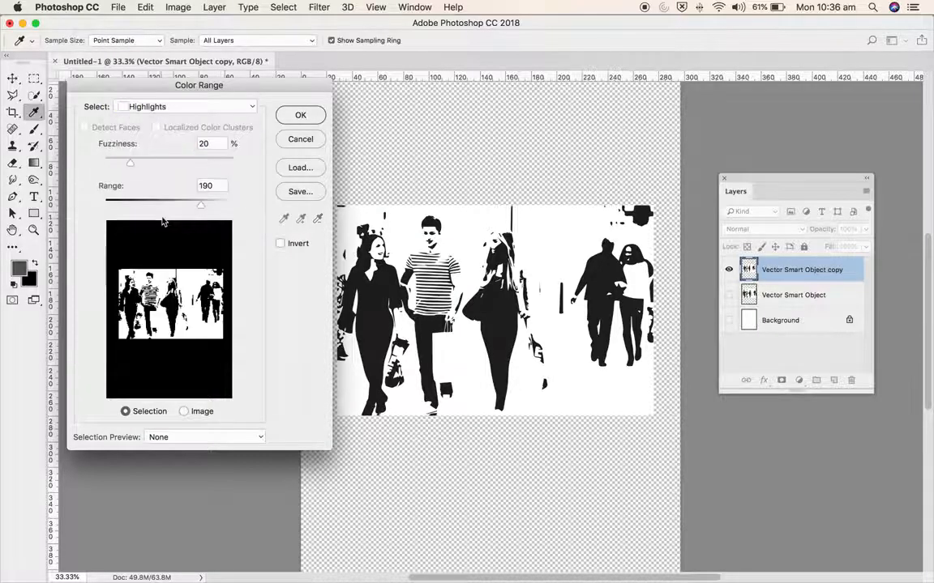
pyautogui.moveTo(130, 166); pyautogui.dragTo(153, 162)
pyautogui.moveTo(201, 211); pyautogui.dragTo(175, 204)
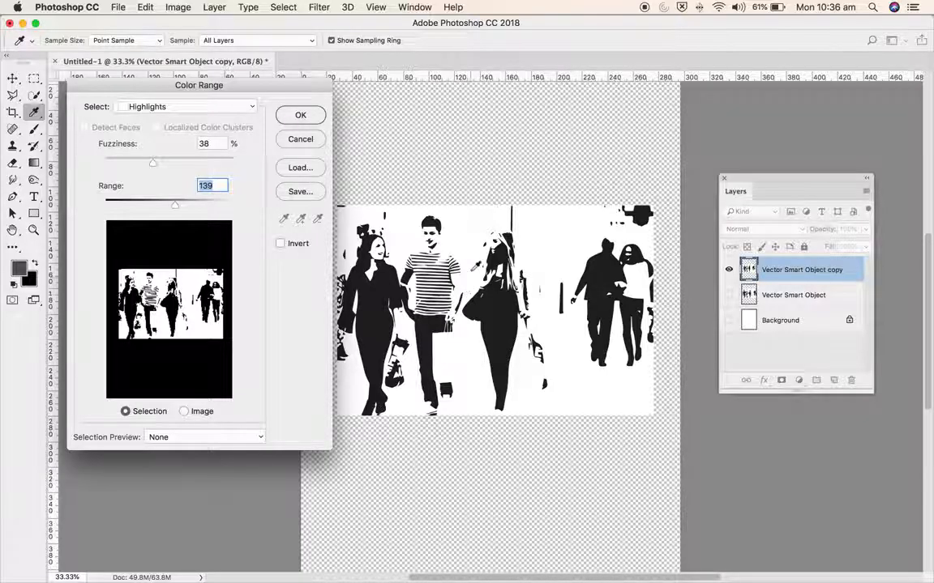
pyautogui.click(300, 116)
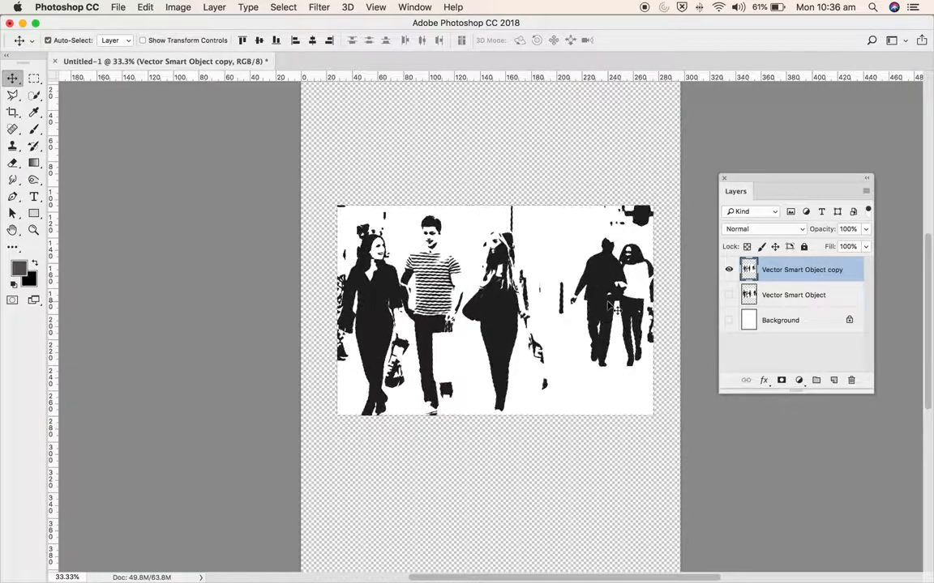
pyautogui.press('Delete')
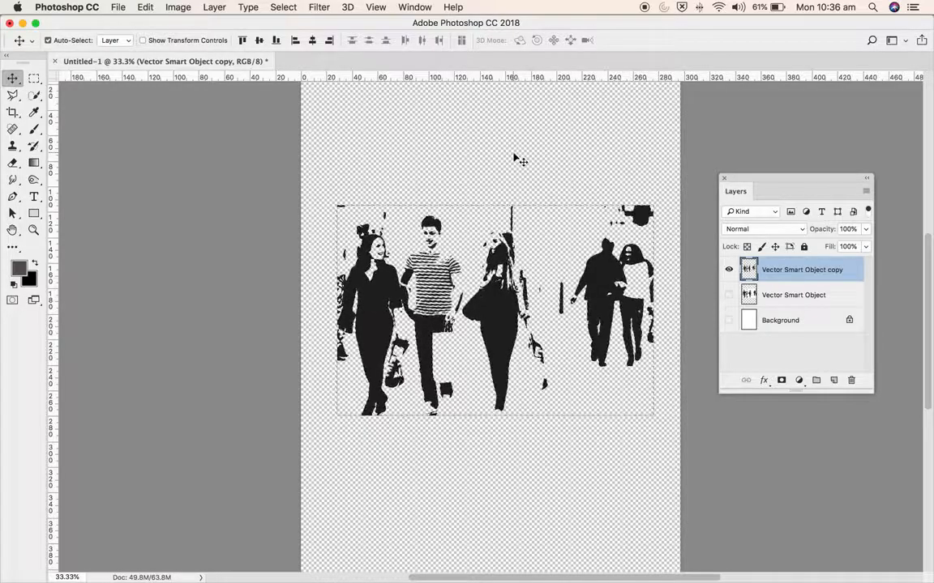
pyautogui.press('super+d')
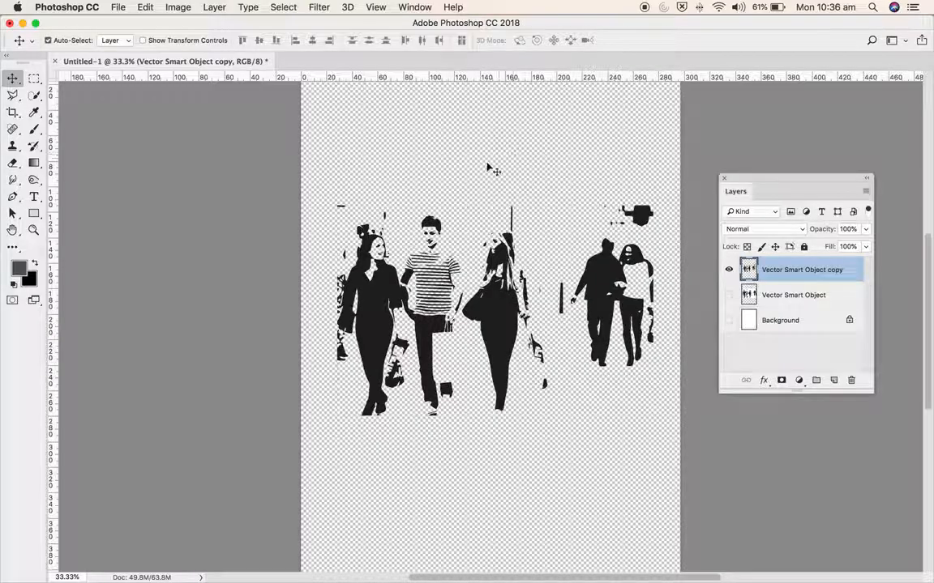
# Move the Layers panel clear of the artwork and erase the stray marks above the leftmost woman's head with the Eraser.
pyautogui.click(33, 230)
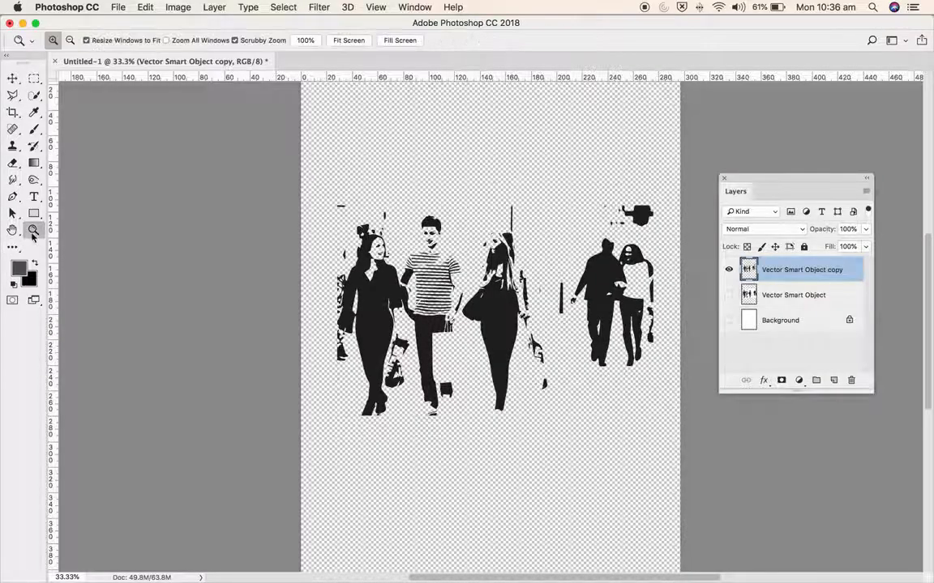
pyautogui.click(580, 386)
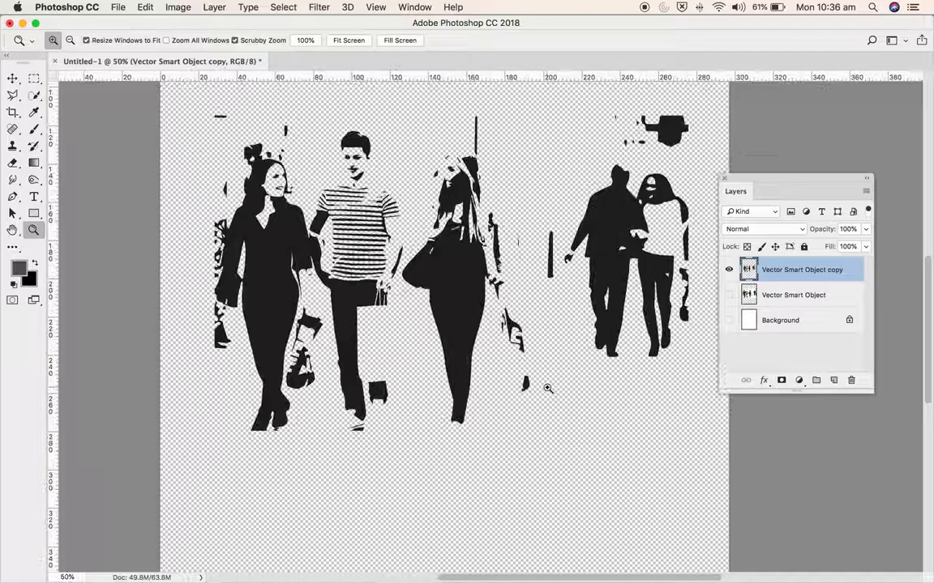
pyautogui.click(547, 388)
pyautogui.scroll(-5, 548, 388)
pyautogui.scroll(-3, 548, 387)
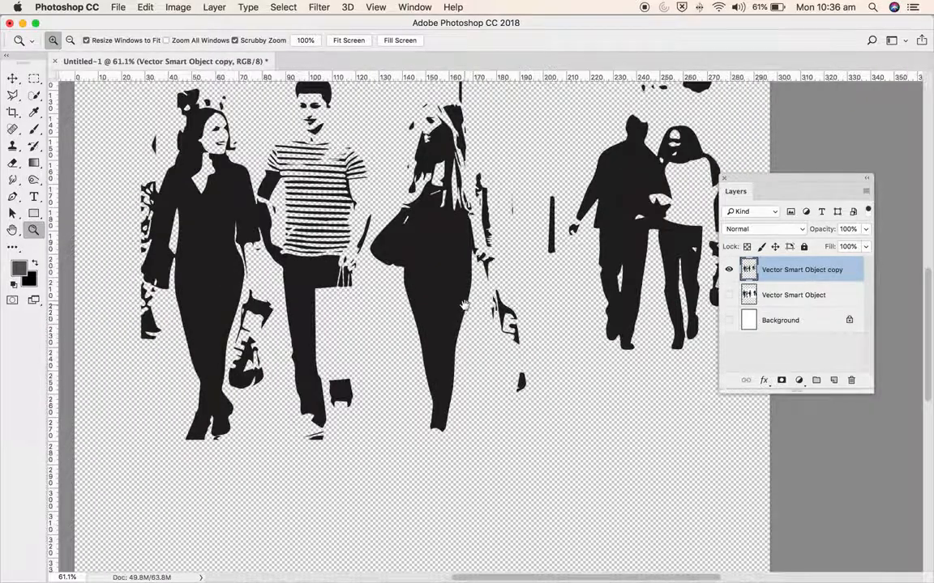
pyautogui.scroll(3, 507, 334)
pyautogui.moveTo(791, 179); pyautogui.dragTo(850, 191)
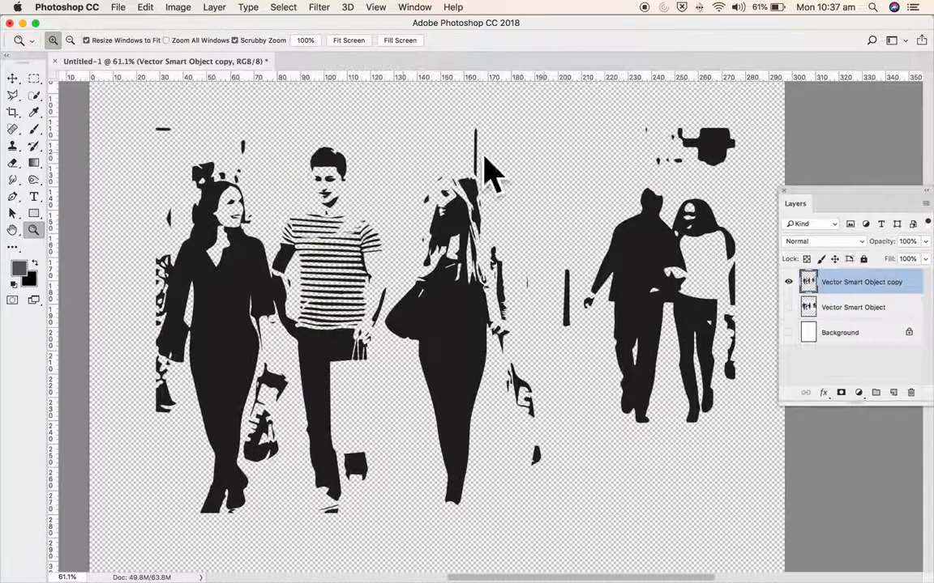
pyautogui.click(11, 163)
pyautogui.moveTo(10, 164); pyautogui.dragTo(61, 160)
pyautogui.moveTo(165, 137)
pyautogui.mouseDown()
pyautogui.moveTo(146, 128)
pyautogui.moveTo(274, 132)
pyautogui.moveTo(243, 136)
pyautogui.mouseUp()
# Set the Eraser to a hard 175 px brush and erase the vertical line above the long-haired woman and the marks between her and the couple.
pyautogui.press('[')
pyautogui.press('[')
pyautogui.click(69, 40)
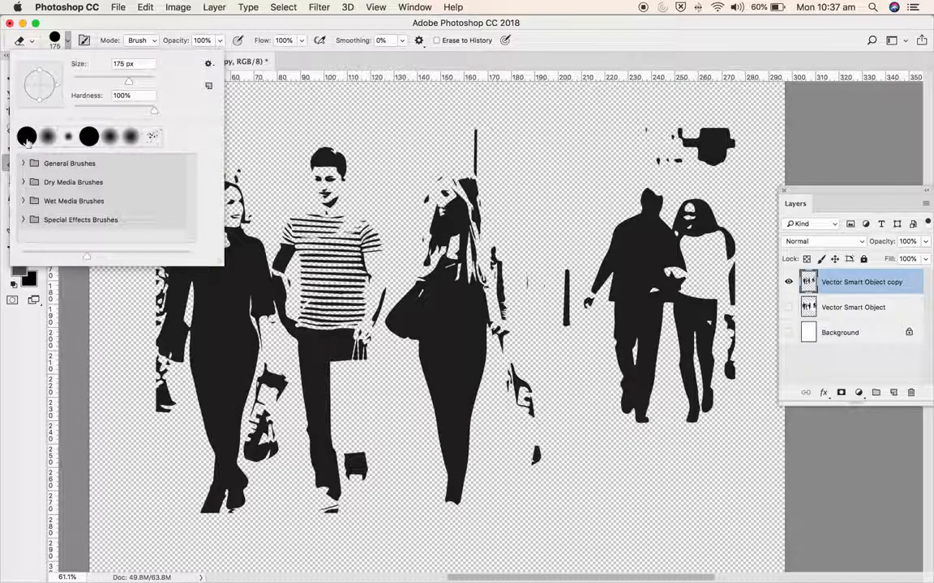
pyautogui.click(130, 96)
pyautogui.moveTo(478, 127); pyautogui.dragTo(477, 151)
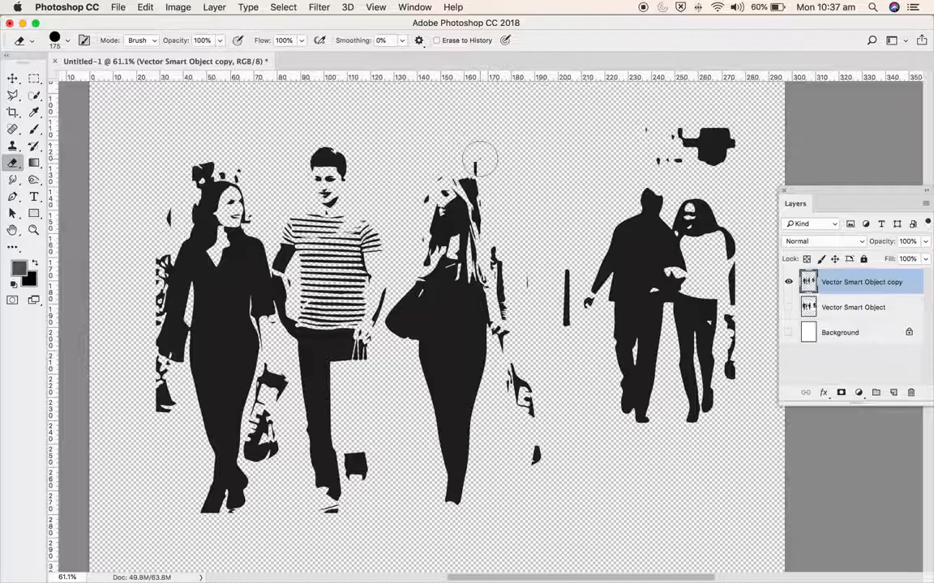
pyautogui.click(529, 284)
pyautogui.moveTo(560, 266); pyautogui.dragTo(561, 325)
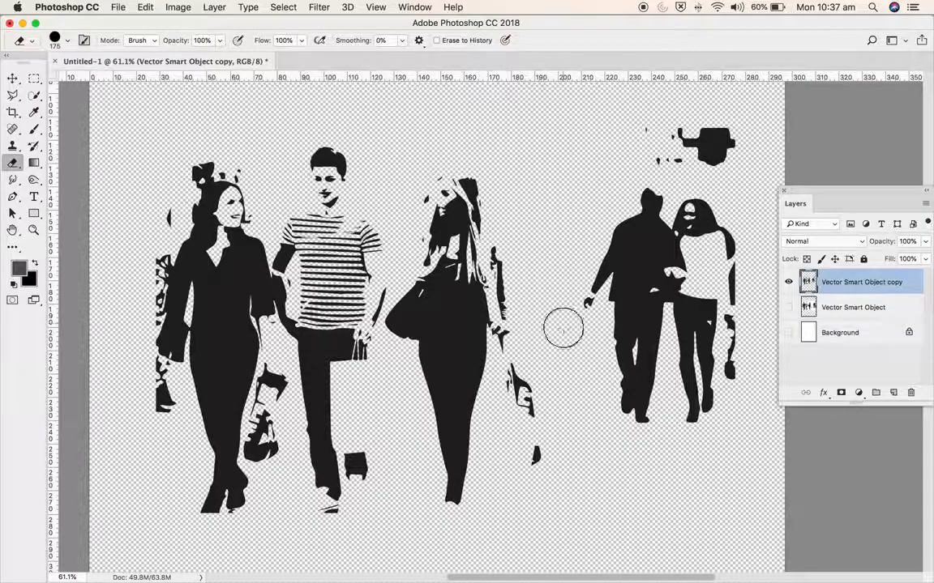
# Erase the leftover shapes above and beside the couple, below the long-haired woman's hand and along the leftmost woman's outer side.
pyautogui.moveTo(658, 131)
pyautogui.mouseDown()
pyautogui.moveTo(706, 136)
pyautogui.moveTo(737, 152)
pyautogui.moveTo(667, 156)
pyautogui.mouseUp()
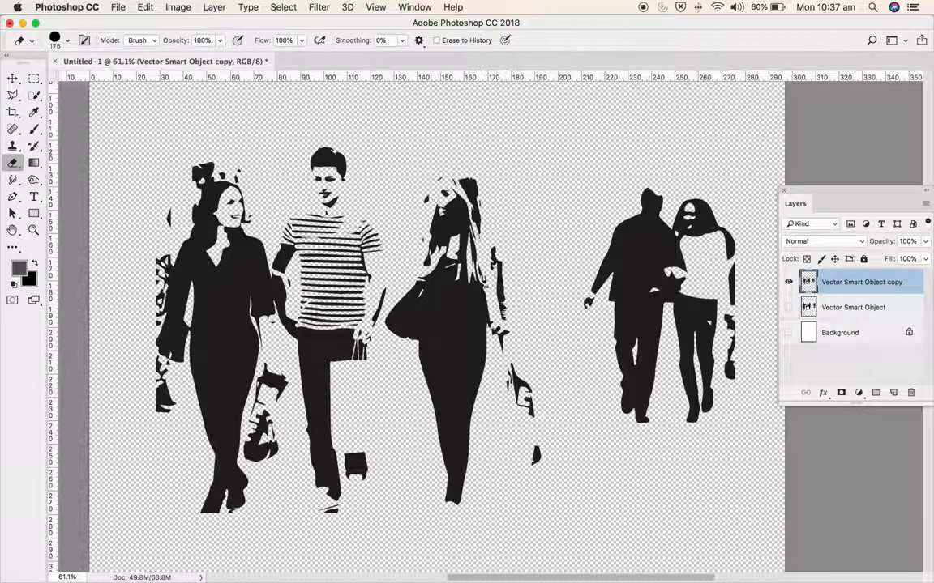
pyautogui.click(735, 372)
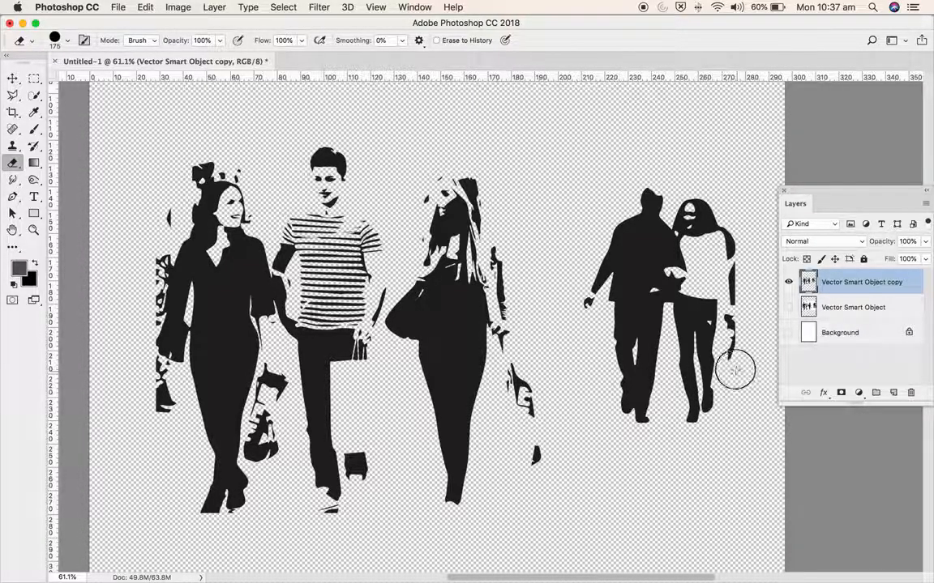
pyautogui.moveTo(540, 474)
pyautogui.mouseDown()
pyautogui.moveTo(543, 421)
pyautogui.moveTo(526, 368)
pyautogui.moveTo(512, 377)
pyautogui.moveTo(527, 410)
pyautogui.mouseUp()
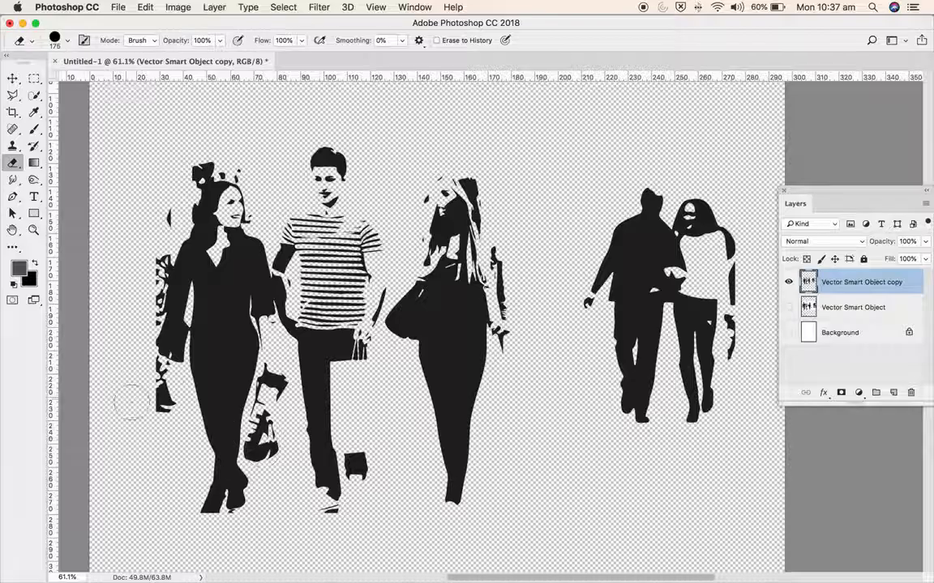
pyautogui.moveTo(150, 401)
pyautogui.mouseDown()
pyautogui.moveTo(162, 386)
pyautogui.moveTo(145, 356)
pyautogui.mouseUp()
pyautogui.moveTo(145, 258)
pyautogui.mouseDown()
pyautogui.moveTo(154, 236)
pyautogui.moveTo(147, 324)
pyautogui.mouseUp()
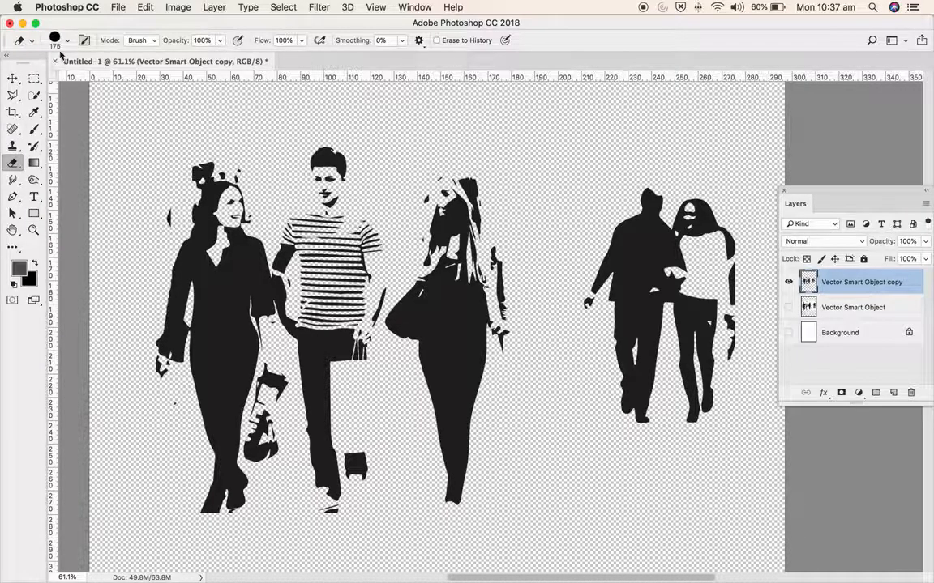
# Outline the remaining debris around the leftmost woman's head and outer arm with the Polygonal Lasso and delete it.
pyautogui.click(13, 96)
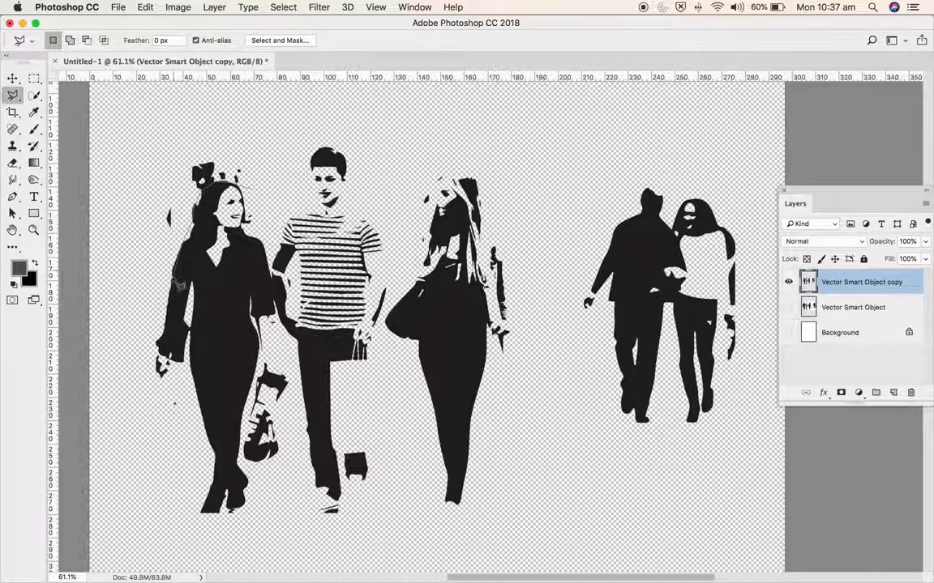
pyautogui.click(170, 307)
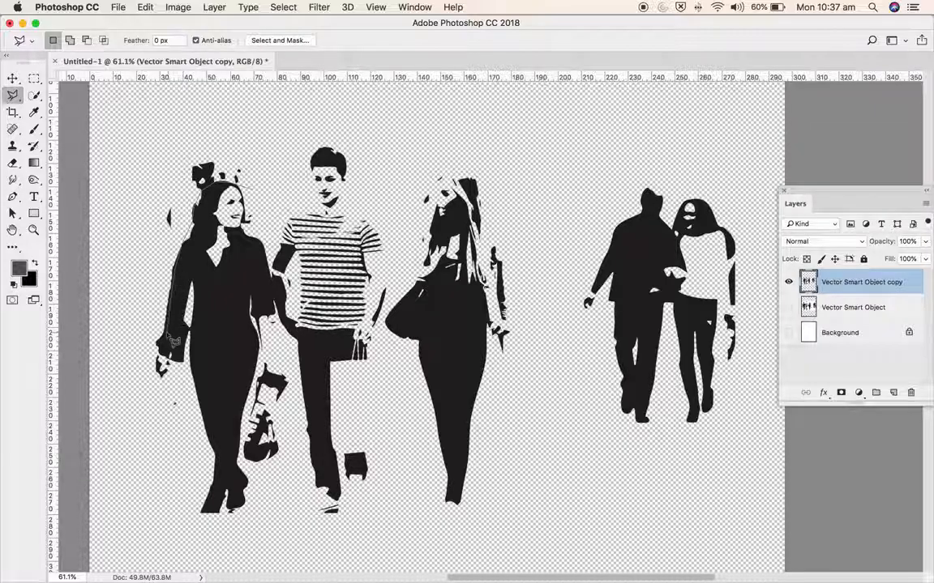
pyautogui.click(157, 349)
pyautogui.click(134, 344)
pyautogui.click(147, 185)
pyautogui.click(228, 115)
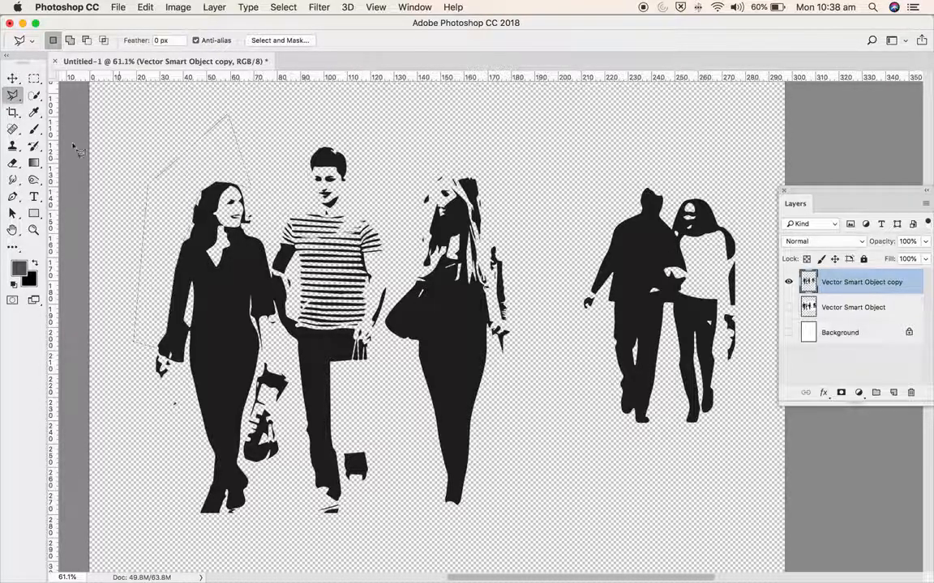
# Deselect, reduce the Eraser brush to 60 px and erase the small specks below the leftmost woman's hand.
pyautogui.click(12, 162)
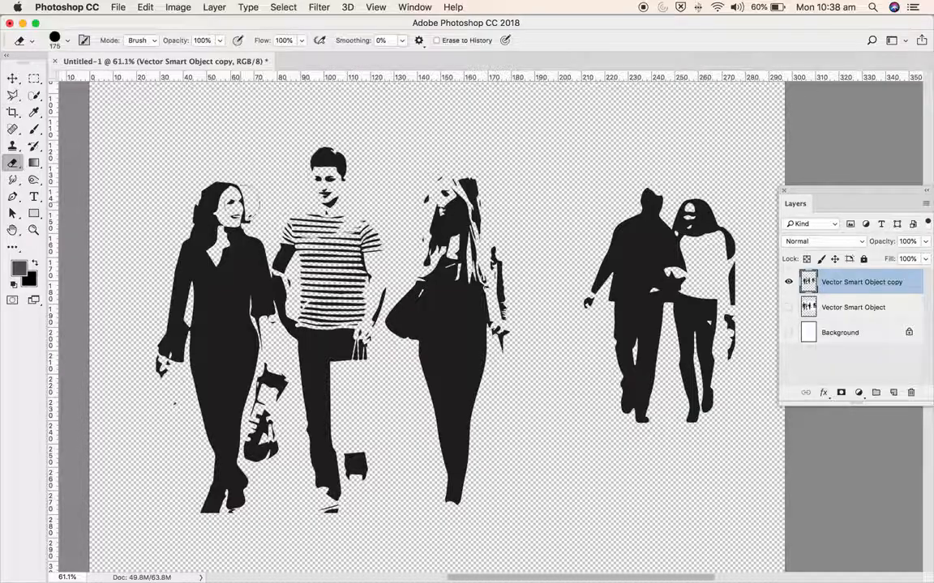
pyautogui.press('[')
pyautogui.press('[')
pyautogui.press('[')
pyautogui.press('[')
pyautogui.press('[')
pyautogui.press('[')
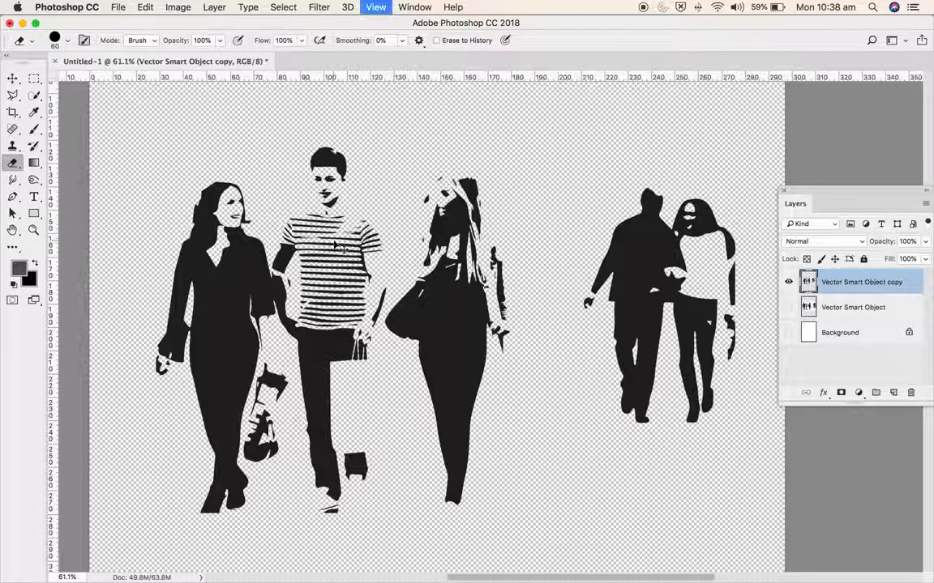
# Switch from the Eraser to the Rectangular Marquee tool and move the Layers panel closer to the silhouettes.
pyautogui.press('super+minus')
pyautogui.press('super+minus')
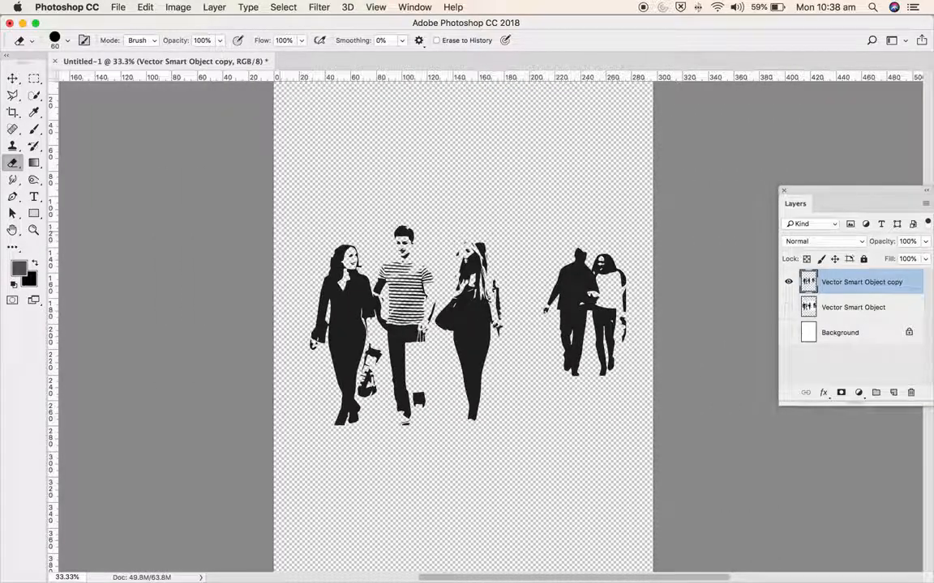
pyautogui.click(34, 80)
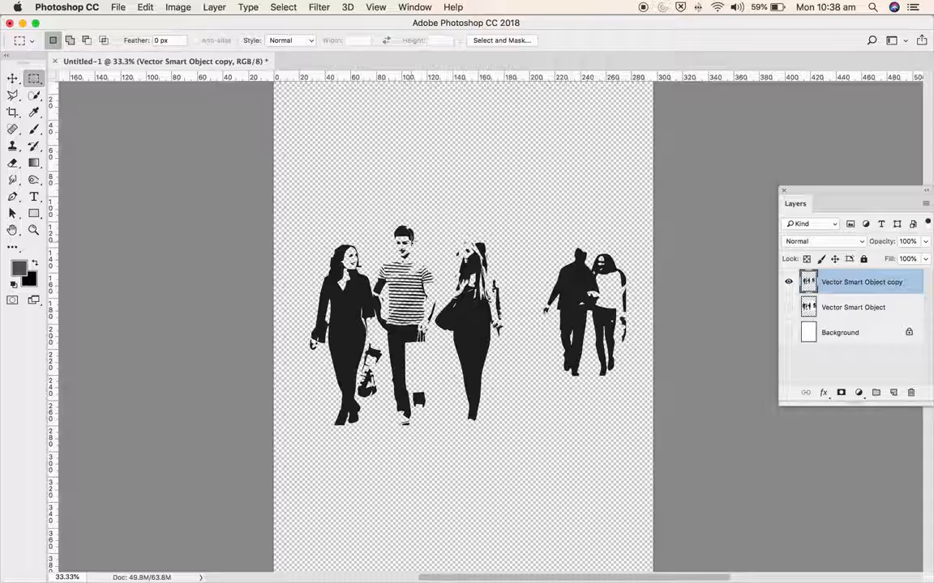
pyautogui.press('super+plus')
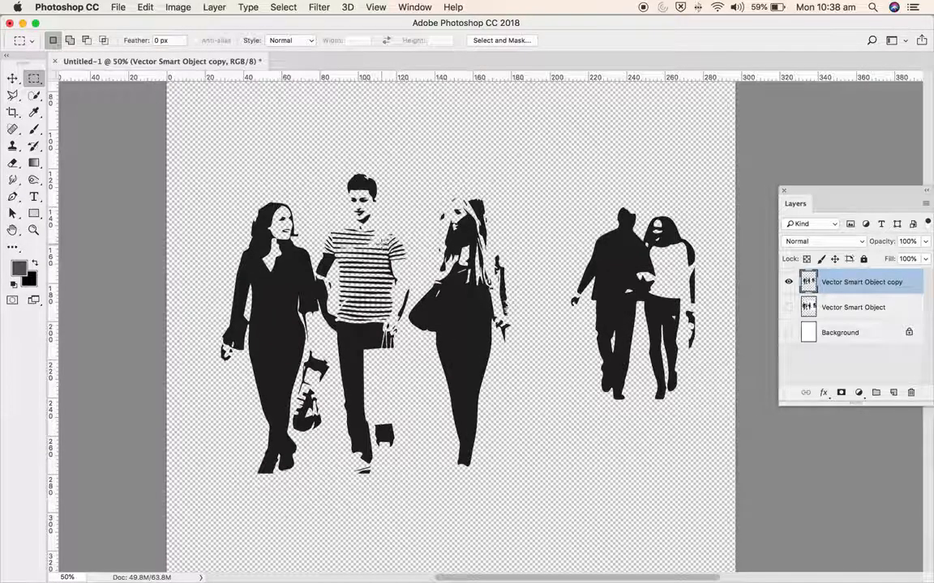
pyautogui.moveTo(857, 194); pyautogui.dragTo(808, 174)
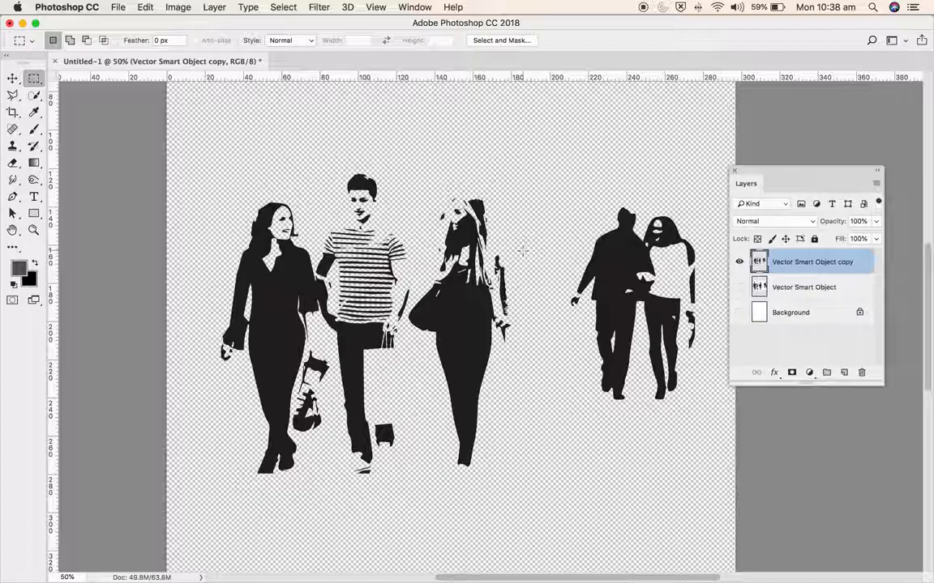
# Try colorizing the silhouettes with a Hue/Saturation adjustment at hue 50, saturation 23 and lightness +35.
pyautogui.click(174, 11)
pyautogui.moveTo(175, 42)
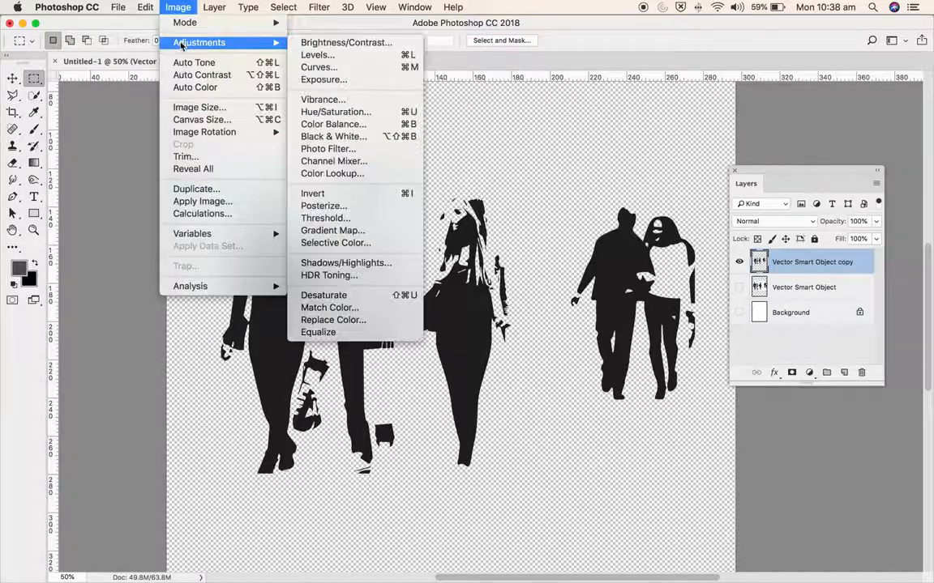
pyautogui.click(335, 112)
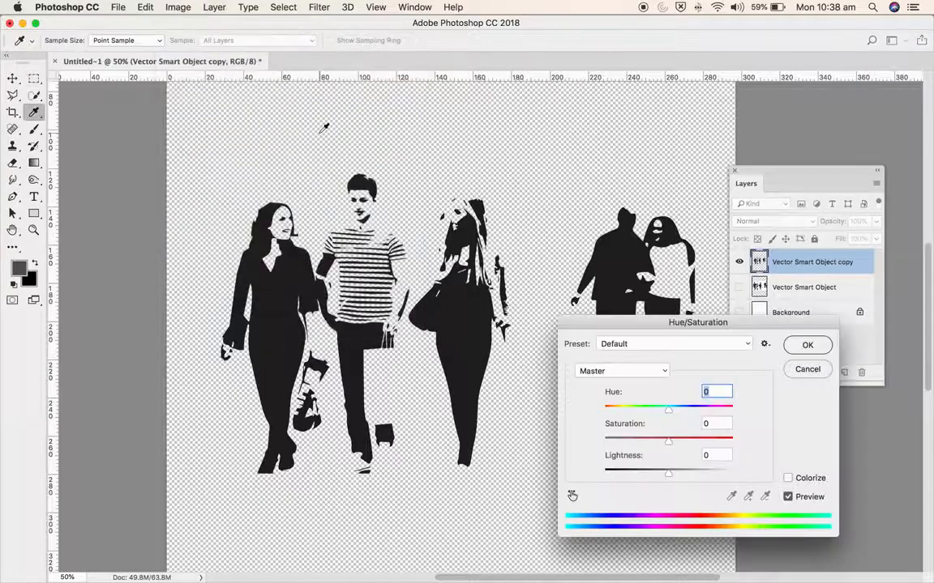
pyautogui.click(787, 479)
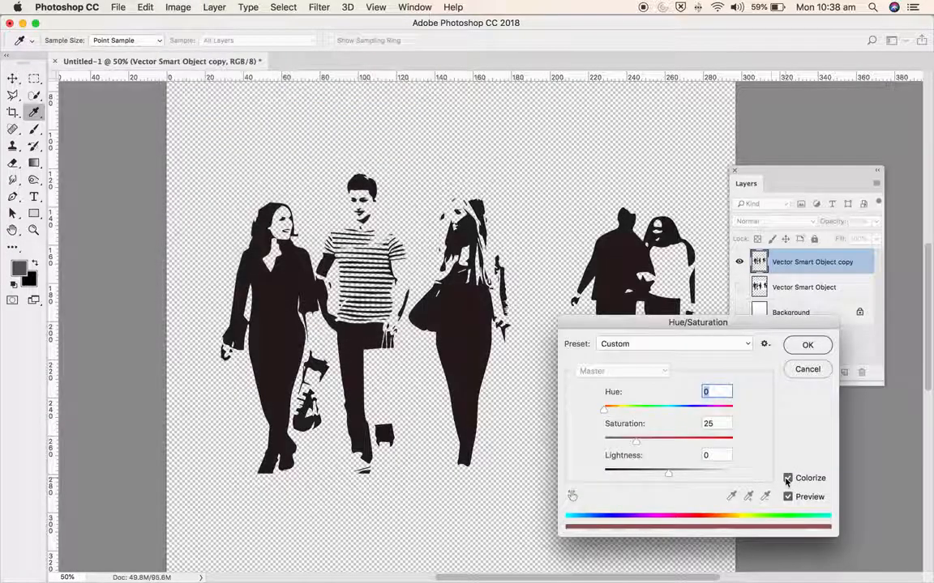
pyautogui.moveTo(668, 478); pyautogui.dragTo(691, 477)
pyautogui.moveTo(605, 415); pyautogui.dragTo(633, 443)
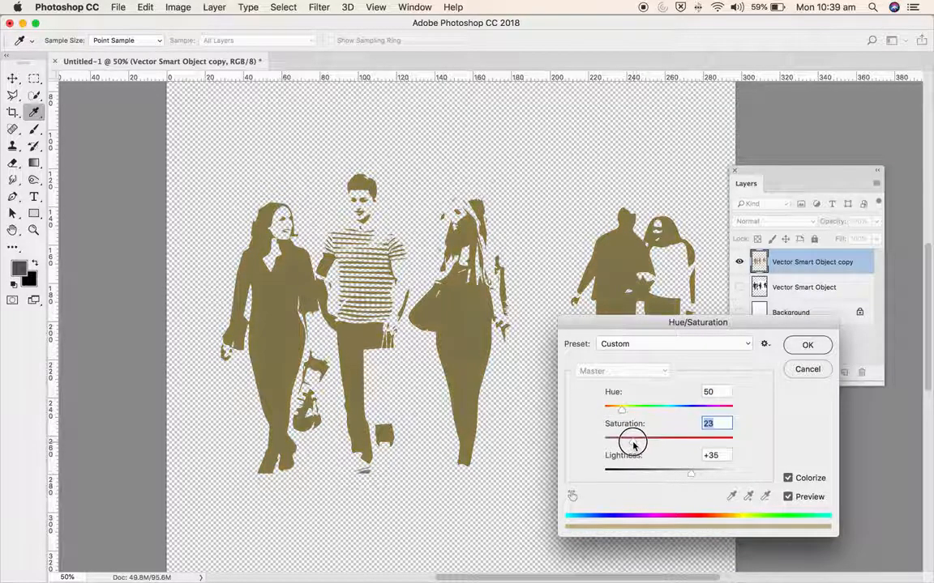
# Try a neutral grey version with lightness +47 and Colorize off, and discard the Hue/Saturation adjustment.
pyautogui.moveTo(691, 473)
pyautogui.mouseDown()
pyautogui.moveTo(670, 474)
pyautogui.moveTo(700, 477)
pyautogui.mouseUp()
pyautogui.click(788, 478)
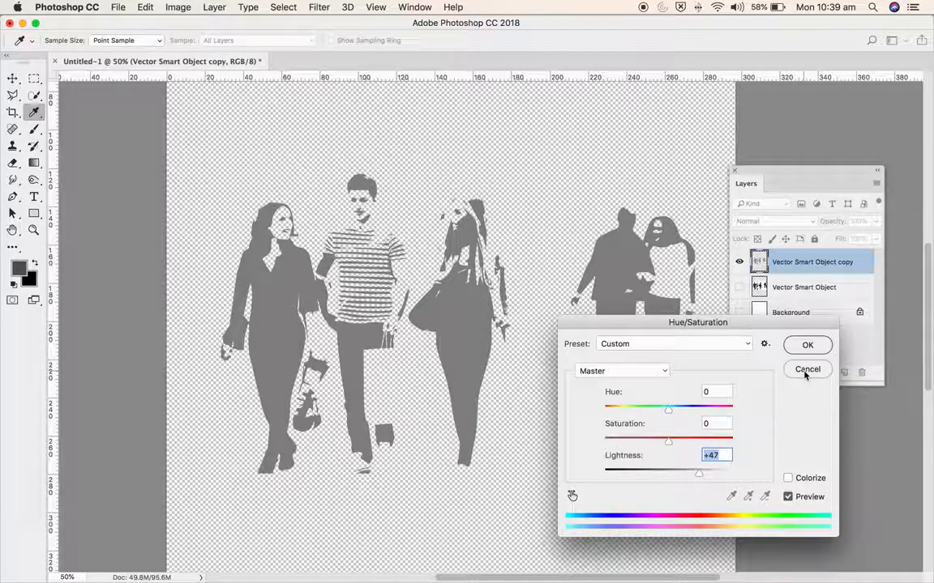
pyautogui.click(807, 370)
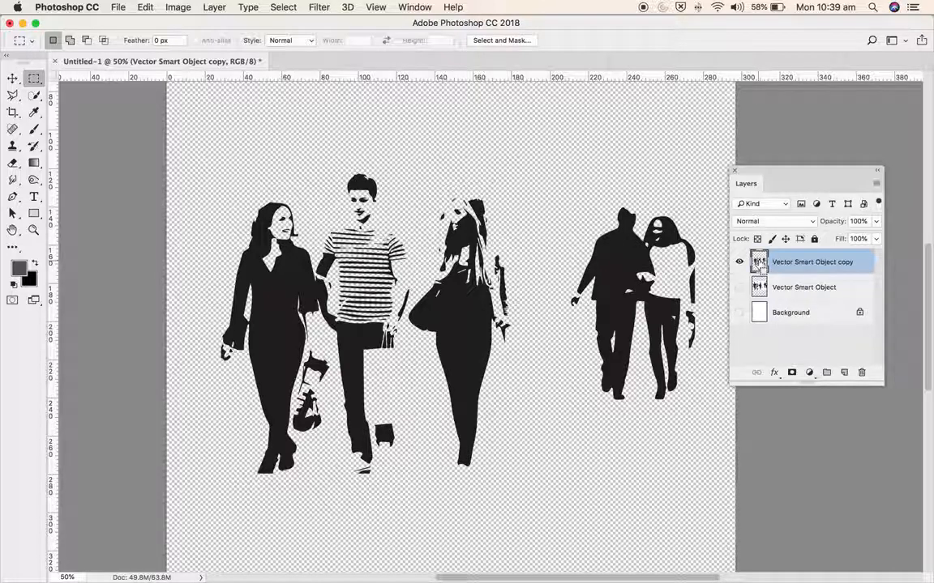
# Load the silhouettes of the Vector Smart Object copy layer as a selection and fill them with the light-blue preset as a linear gradient.
pyautogui.keyDown('super'); pyautogui.click(758, 263); pyautogui.keyUp('super')
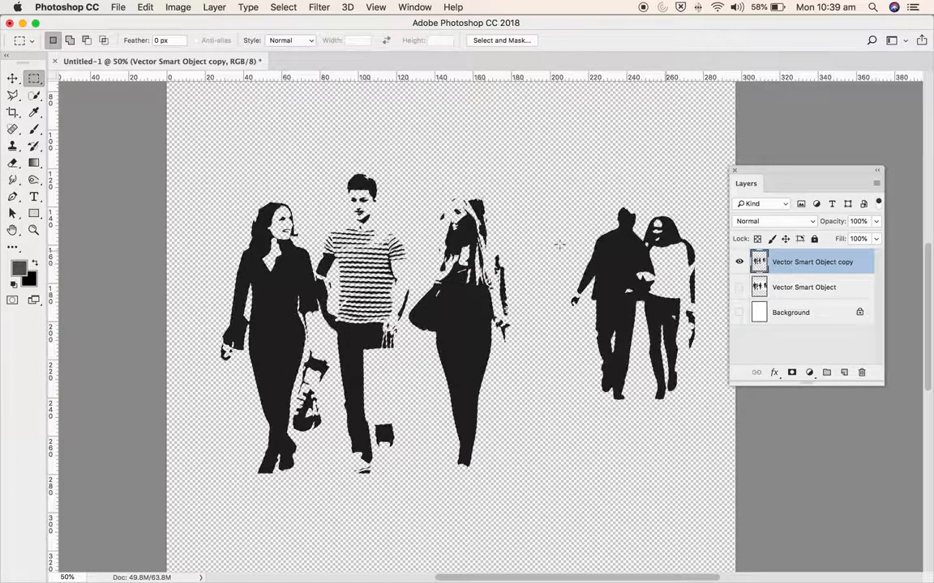
pyautogui.click(34, 164)
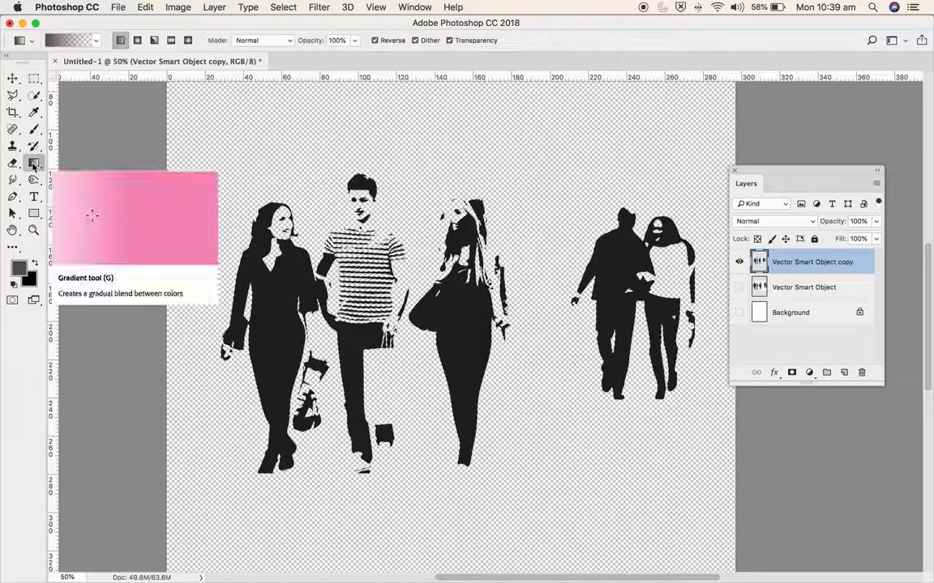
pyautogui.click(63, 43)
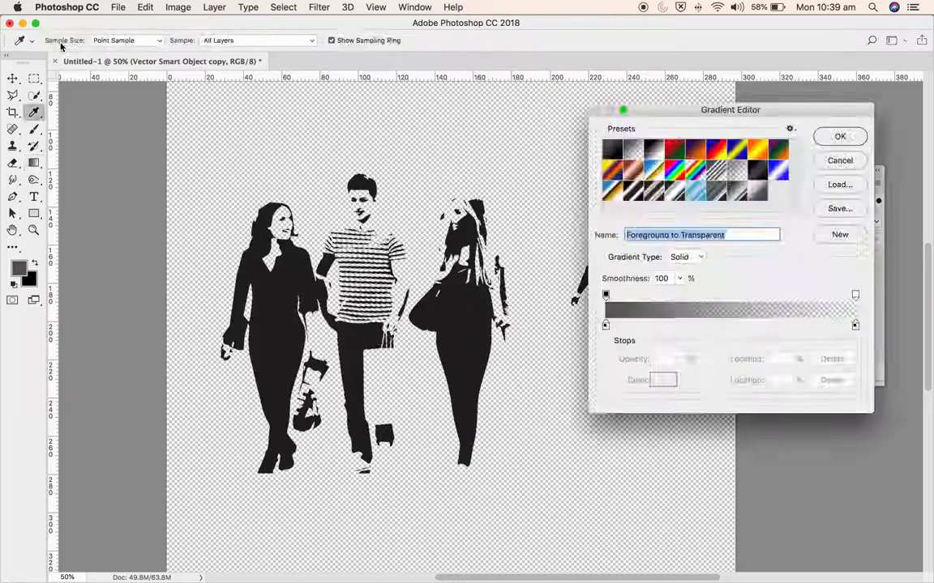
pyautogui.click(685, 193)
pyautogui.click(840, 136)
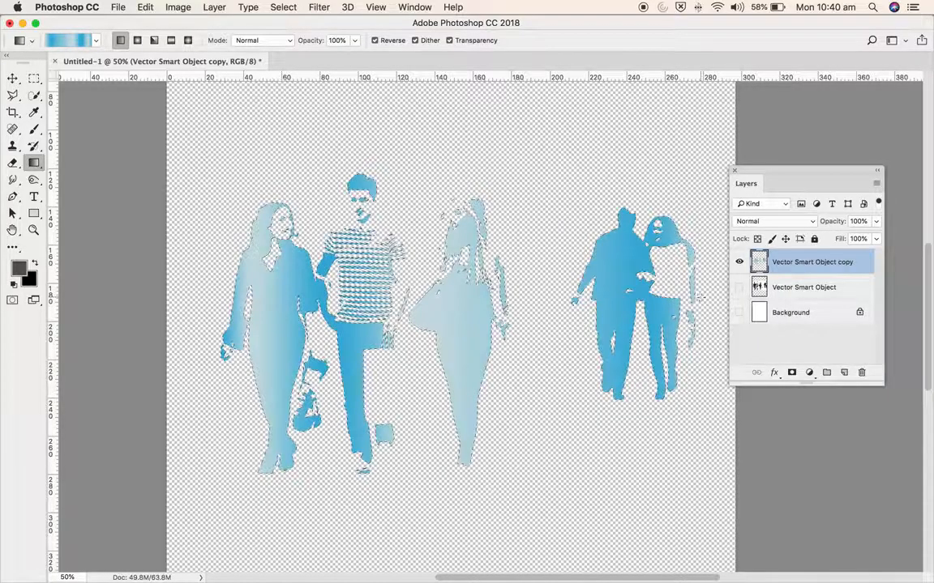
# Add a new layer above the silhouettes and choose the Foreground to Transparent gradient preset.
pyautogui.click(845, 374)
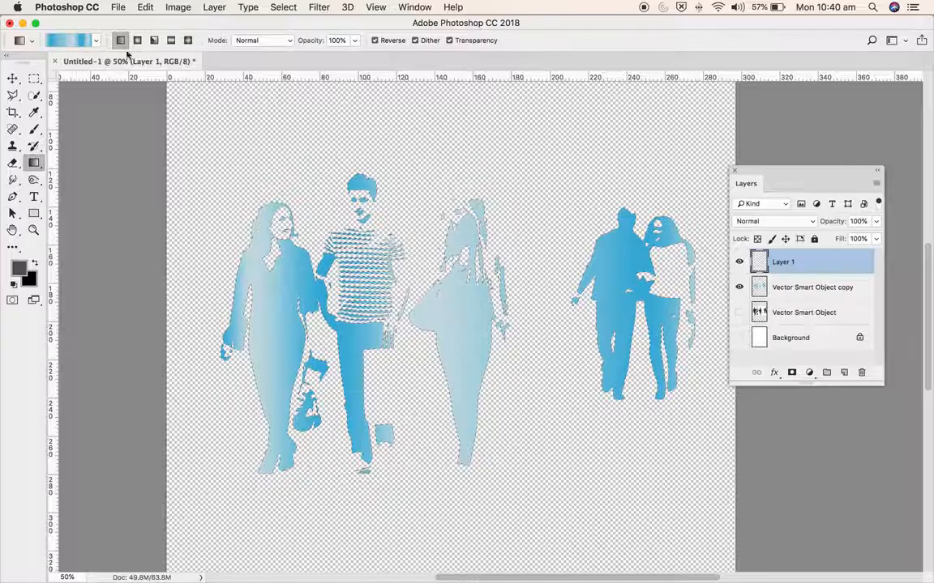
pyautogui.click(96, 40)
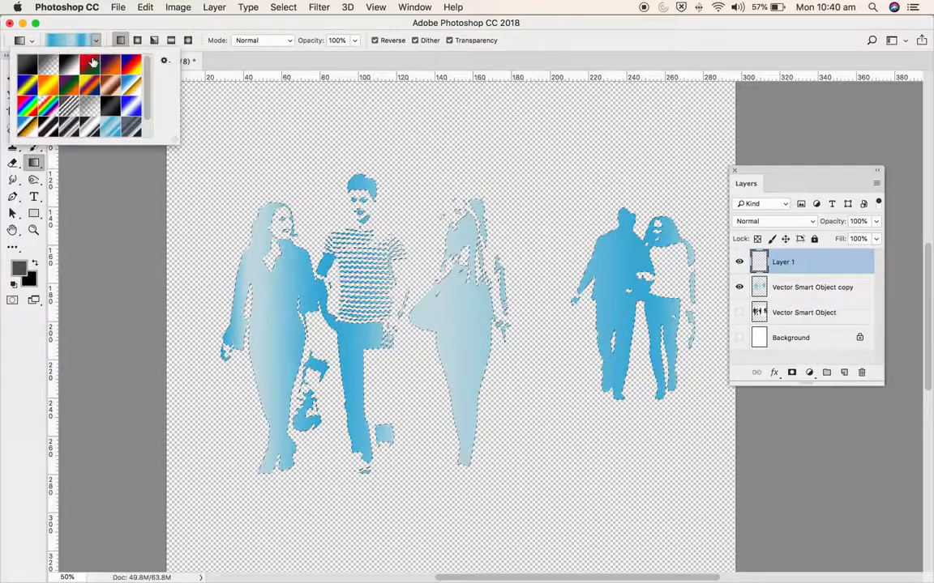
pyautogui.click(48, 65)
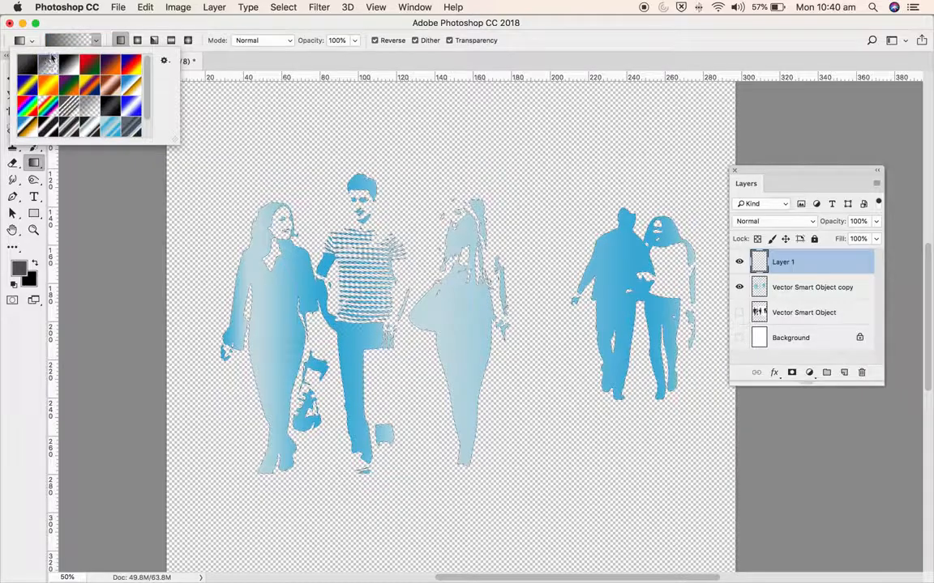
pyautogui.doubleClick(49, 64)
# Set the gradient's starting colour stop to a strong blue with hue 241 and apply the gradient twice diagonally across the selected silhouettes.
pyautogui.click(61, 46)
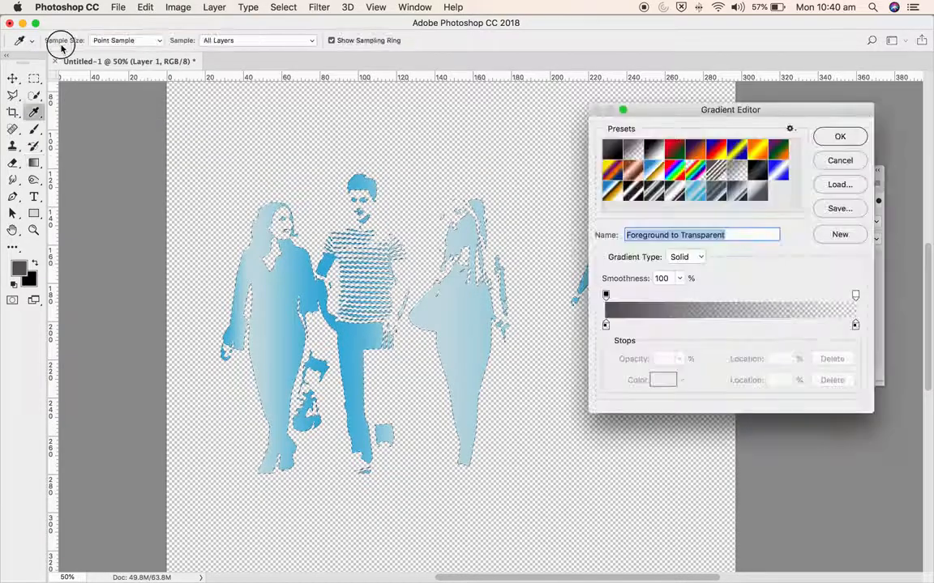
pyautogui.click(605, 325)
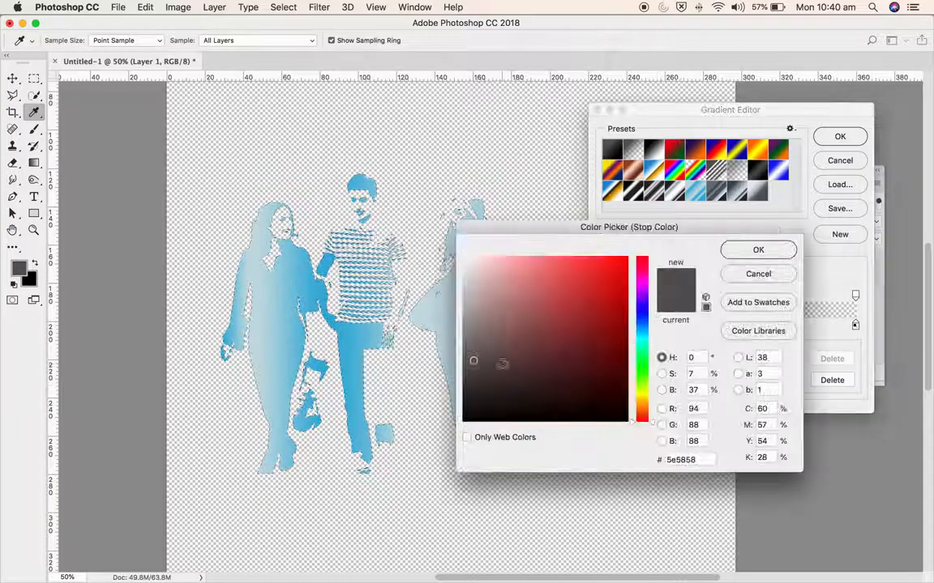
pyautogui.click(644, 324)
pyautogui.click(614, 295)
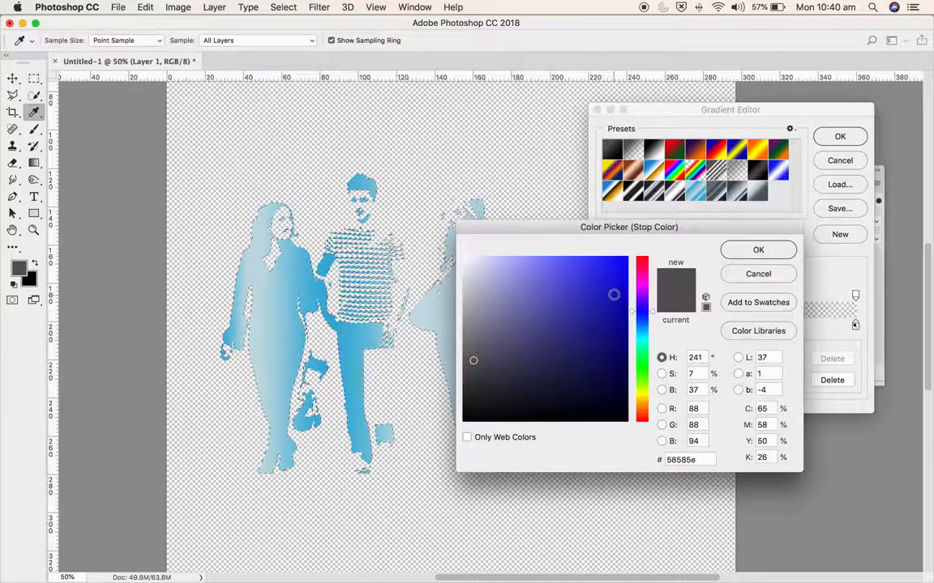
pyautogui.click(756, 250)
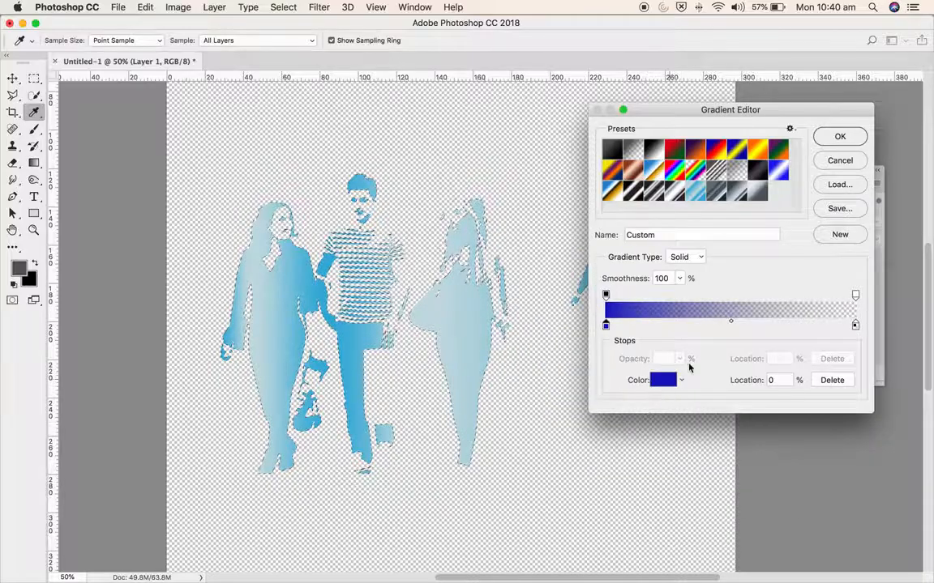
pyautogui.click(840, 138)
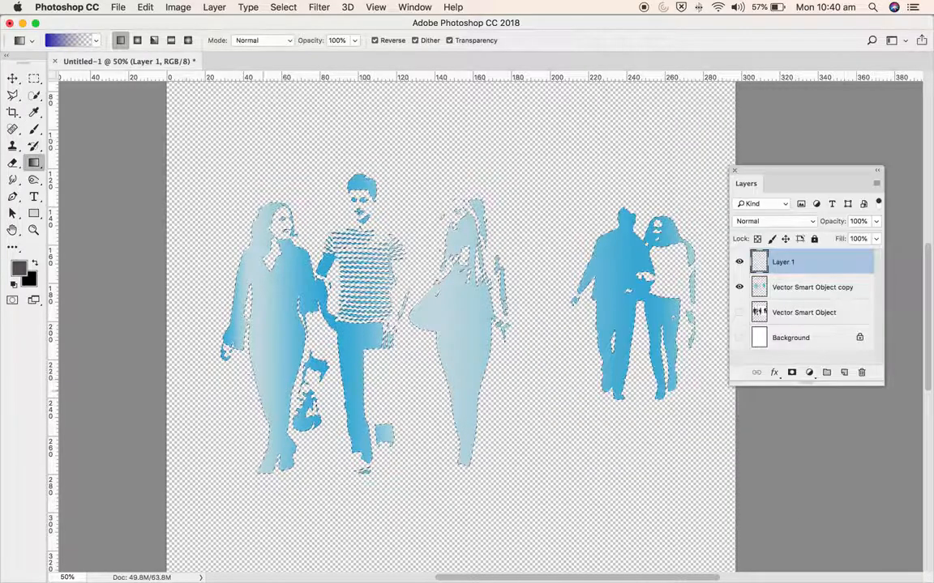
pyautogui.moveTo(250, 396); pyautogui.dragTo(695, 235)
pyautogui.moveTo(647, 394); pyautogui.dragTo(226, 192)
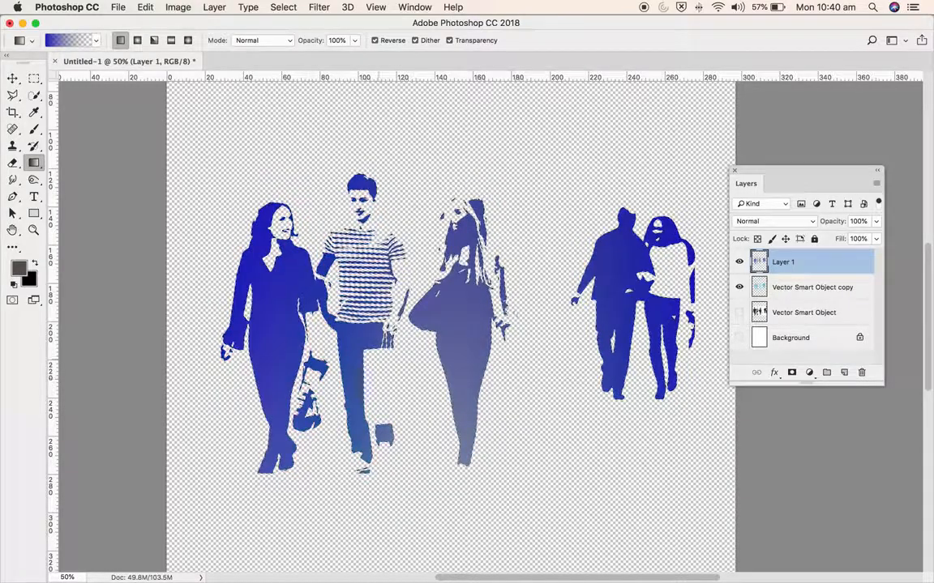
# Try the Multiply and Soft Light blend modes on the new gradient layer, and set it to Pin Light.
pyautogui.click(798, 221)
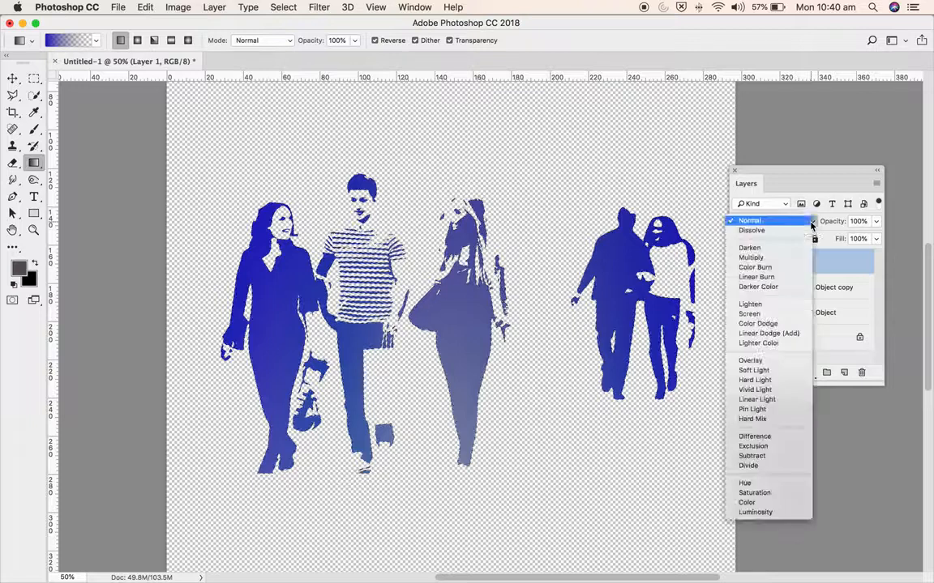
pyautogui.click(793, 262)
pyautogui.click(780, 207)
pyautogui.click(807, 187)
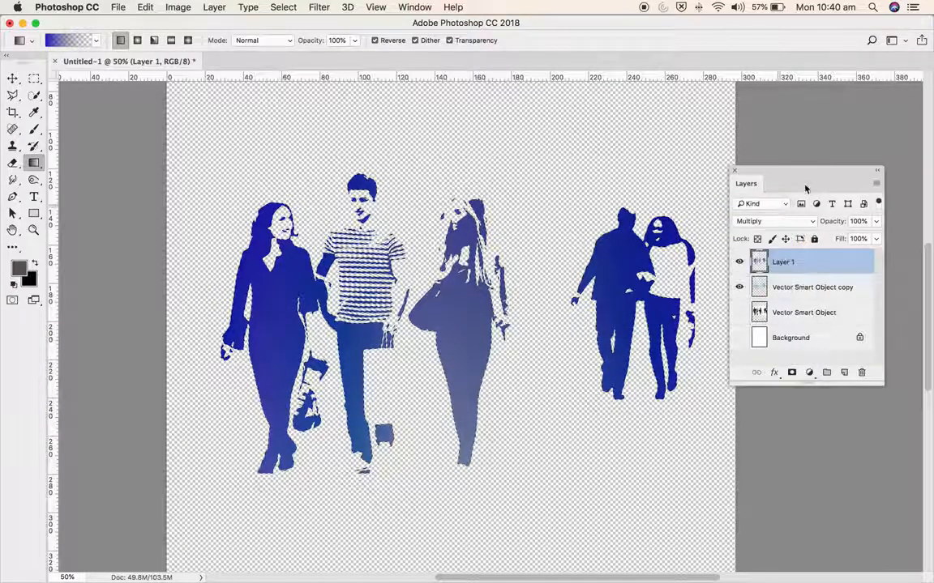
pyautogui.click(788, 222)
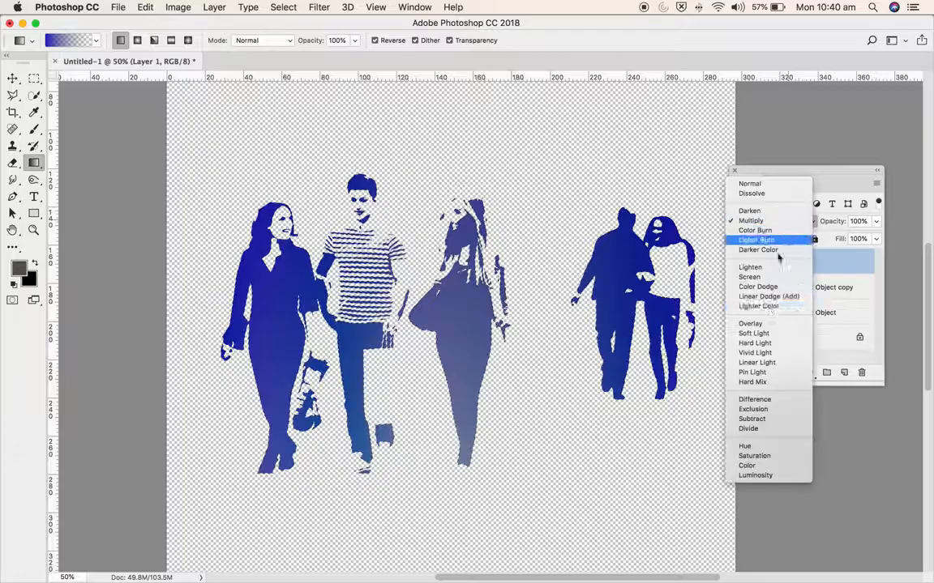
pyautogui.click(773, 334)
pyautogui.click(778, 221)
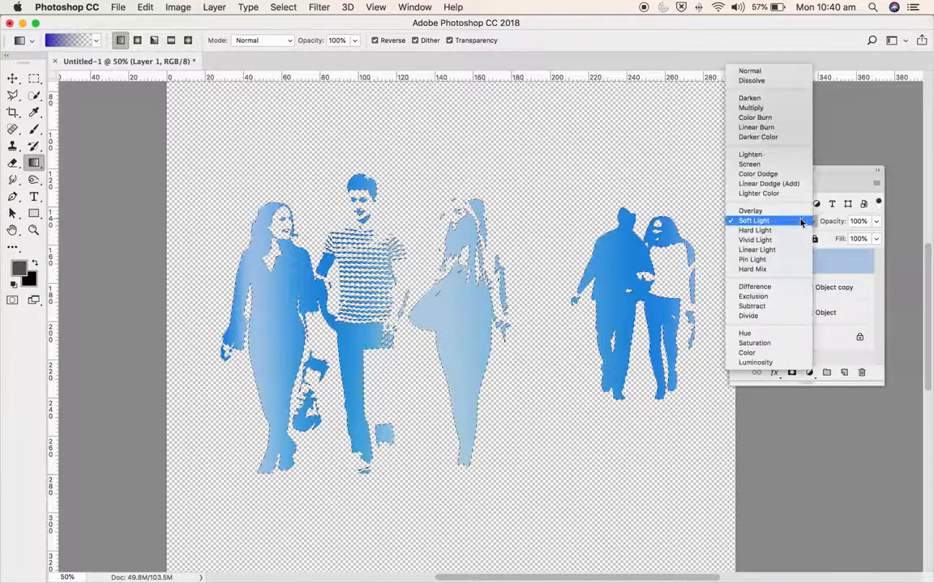
pyautogui.click(753, 260)
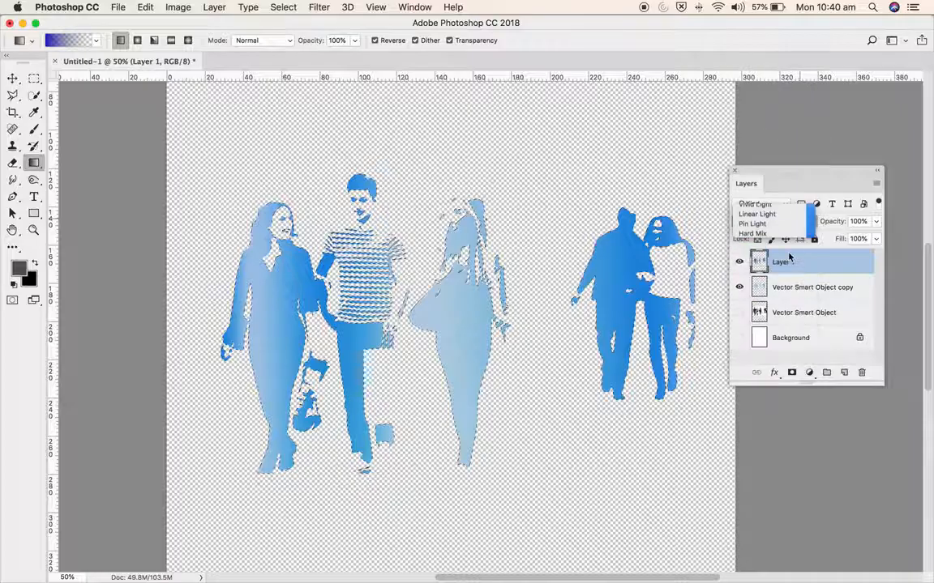